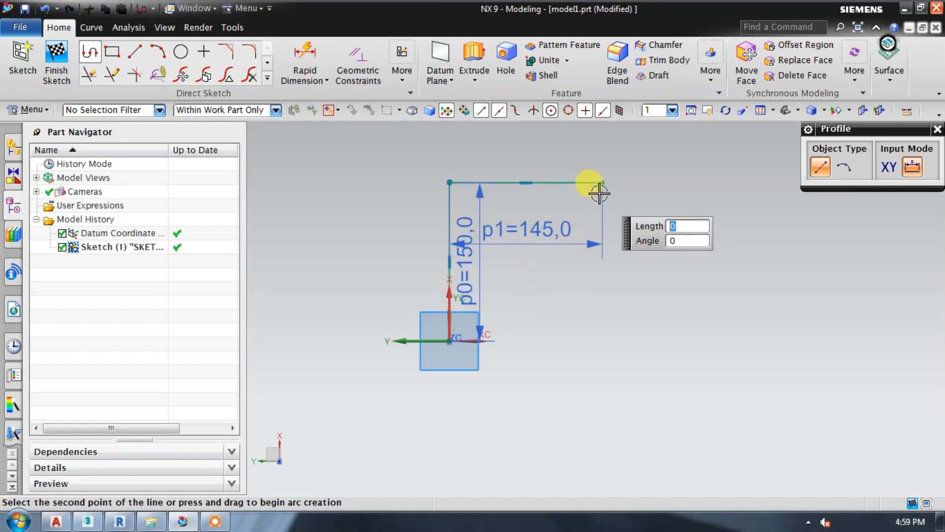
# - Fillet the corner between the vertical and horizontal path lines with a 90 mm radius and finish the sketch
pyautogui.click(268, 78)
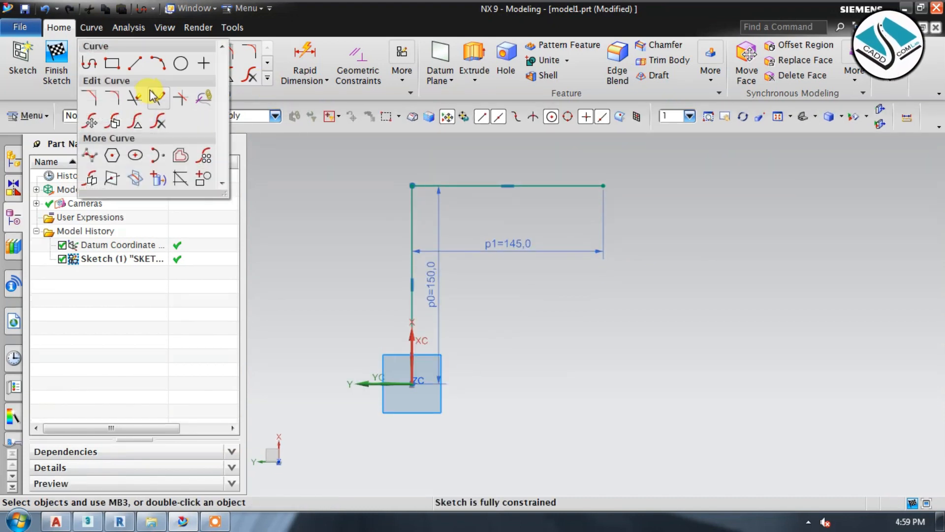
pyautogui.click(119, 95)
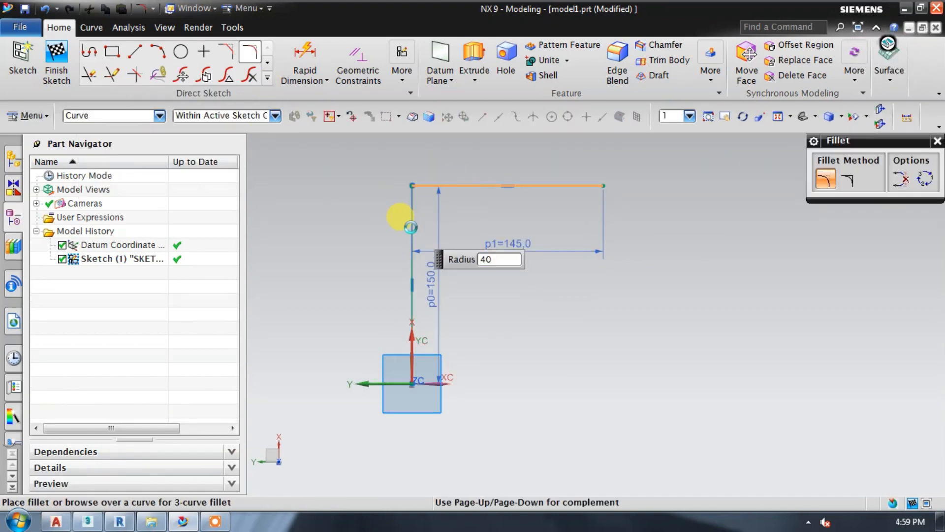
pyautogui.write('90')
pyautogui.click(420, 217)
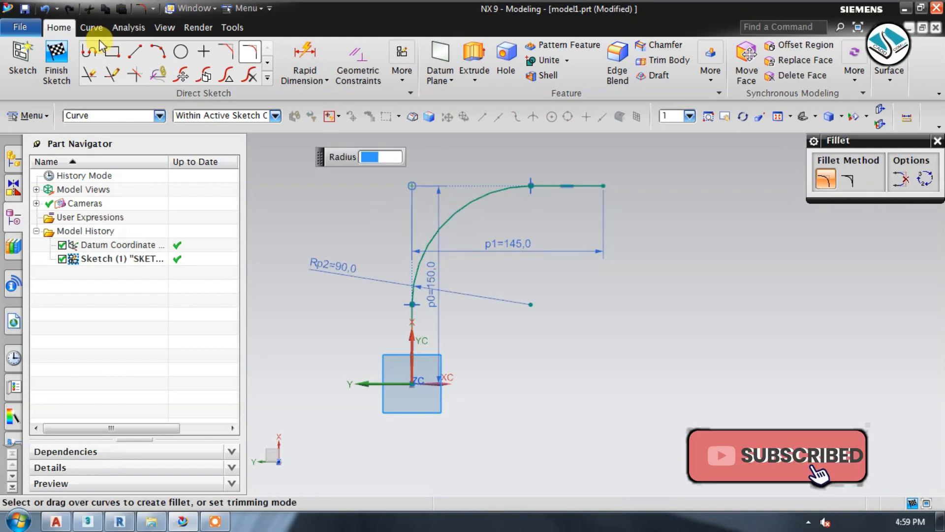
pyautogui.click(69, 65)
# - Create a sketch on the datum YZ plane with a 97 mm diameter circle centred on the origin, then finish it
pyautogui.moveTo(412, 386)
pyautogui.mouseDown(button='middle')
pyautogui.moveTo(401, 331)
pyautogui.moveTo(392, 345)
pyautogui.moveTo(418, 327)
pyautogui.moveTo(407, 327)
pyautogui.mouseUp(button='middle')
pyautogui.click(24, 60)
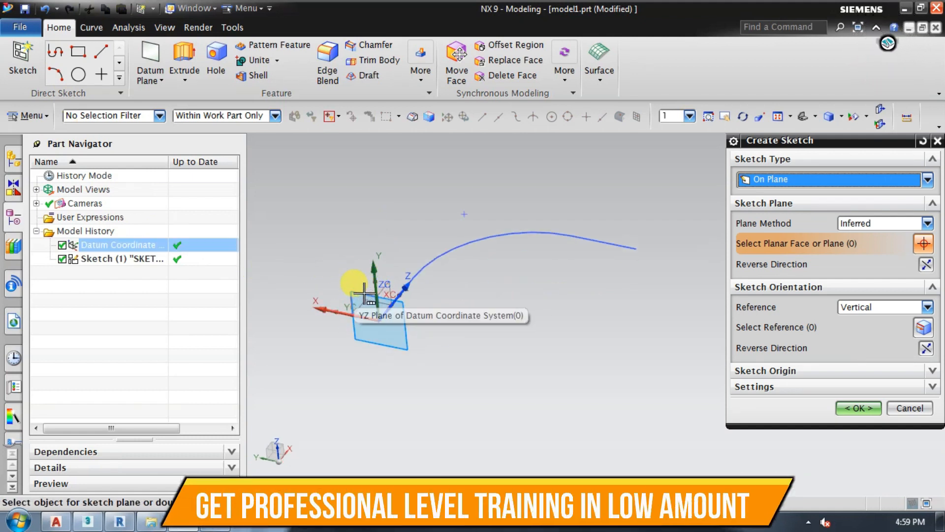
pyautogui.click(507, 240)
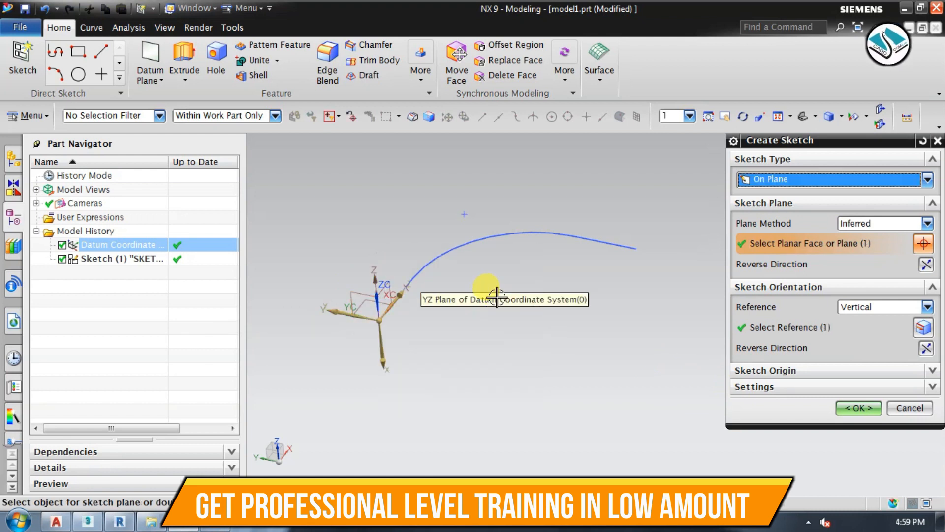
pyautogui.click(857, 408)
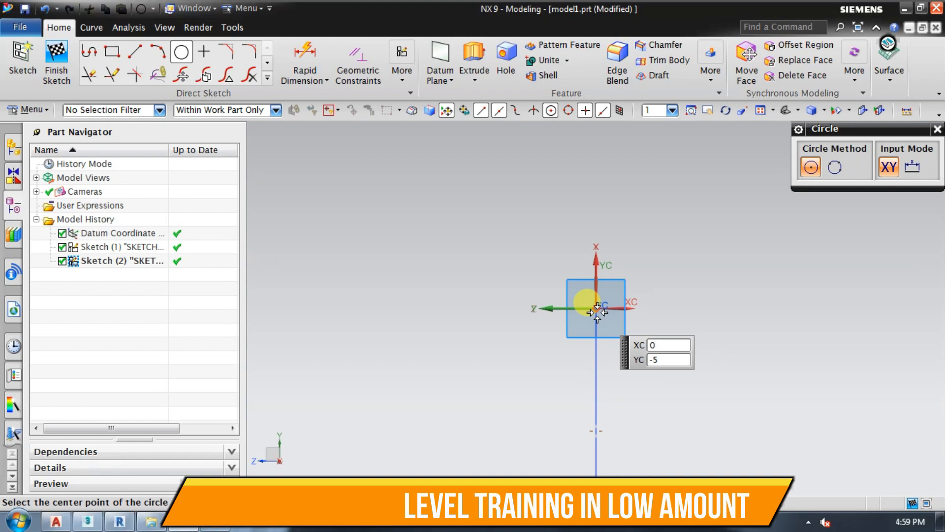
pyautogui.click(595, 308)
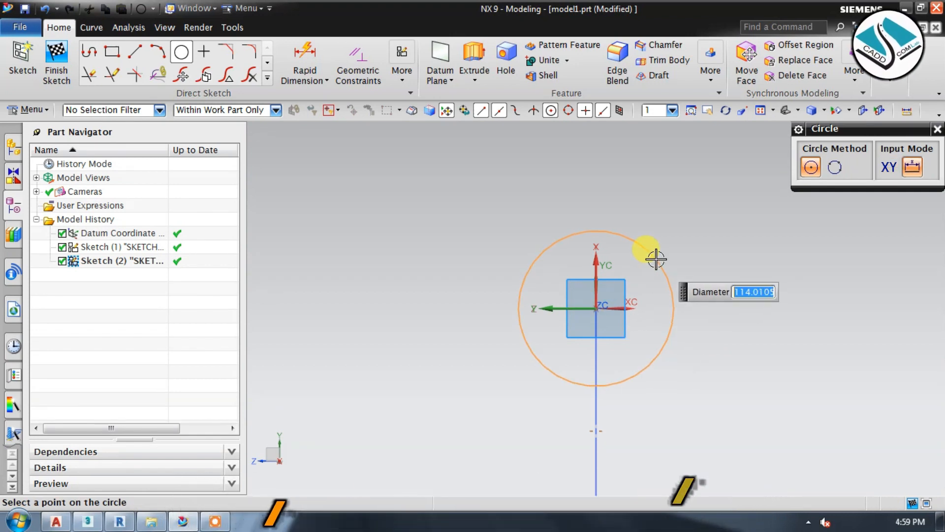
pyautogui.write('97')
pyautogui.press('Return')
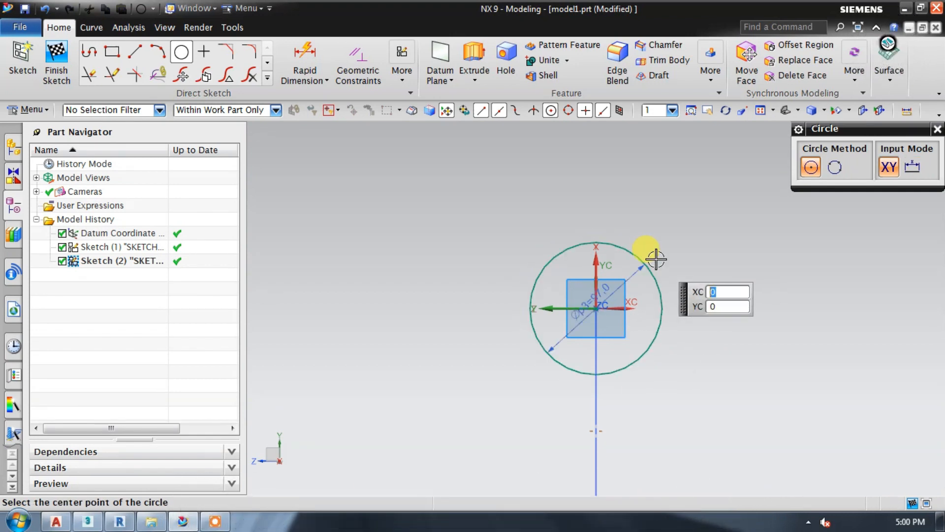
pyautogui.hotkey('ctrl', 'q')
# - Sweep the 97 mm circle along the filleted path with Sweep Along Guide to form the solid elbow
pyautogui.moveTo(353, 259); pyautogui.dragTo(598, 254, button='middle')
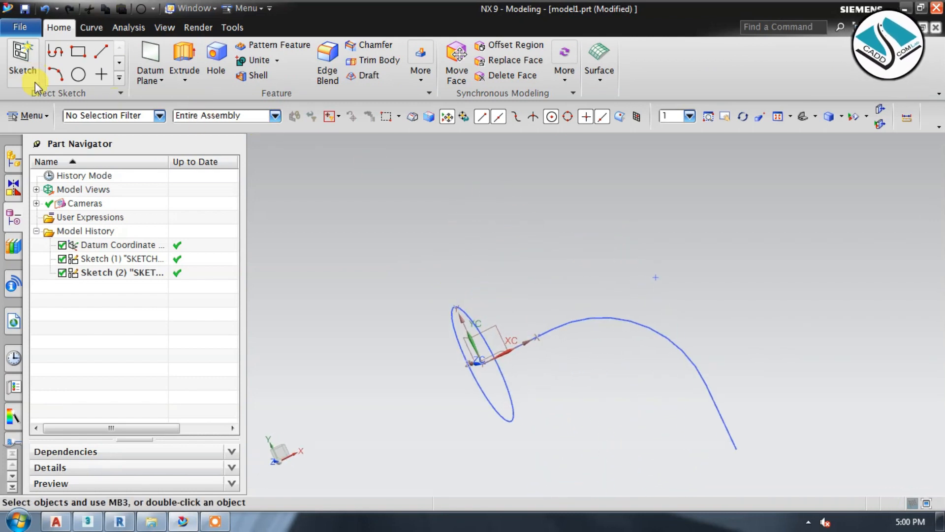
pyautogui.click(40, 115)
pyautogui.moveTo(74, 179)
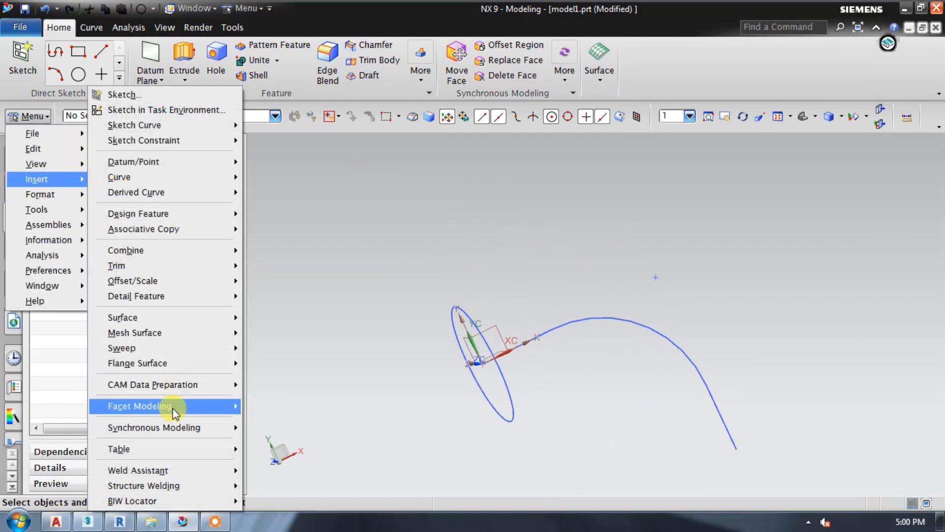
pyautogui.moveTo(225, 350)
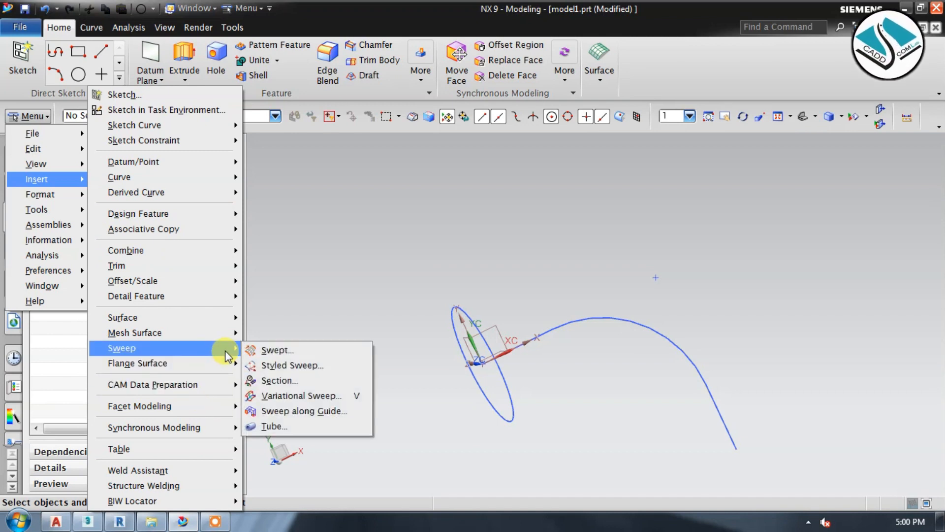
pyautogui.click(283, 414)
pyautogui.click(452, 341)
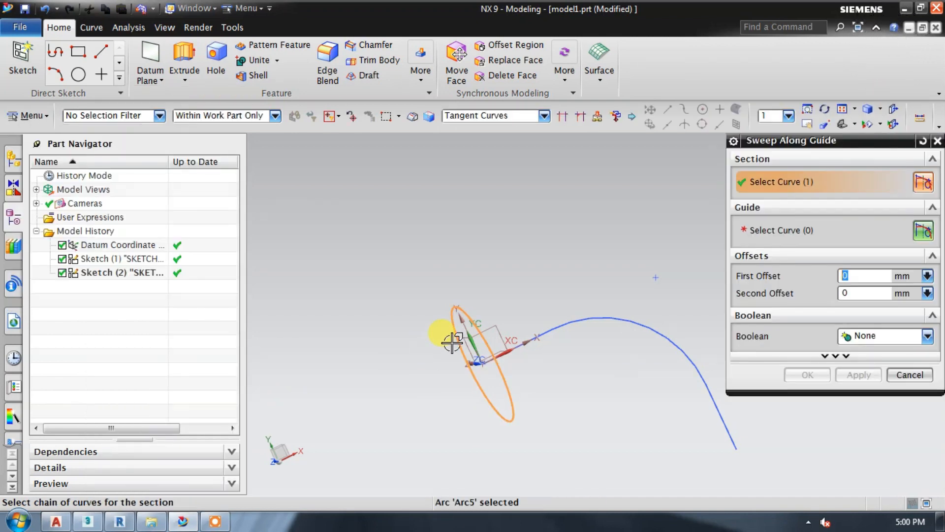
pyautogui.click(924, 232)
pyautogui.click(550, 326)
pyautogui.click(789, 383)
# - Sketch a 225 mm diameter circle centred on the elbow's end face away from the datum origin, and finish the sketch
pyautogui.moveTo(647, 348); pyautogui.dragTo(665, 284, button='middle')
pyautogui.scroll(3, 660, 353)
pyautogui.moveTo(558, 361); pyautogui.dragTo(562, 387, button='middle')
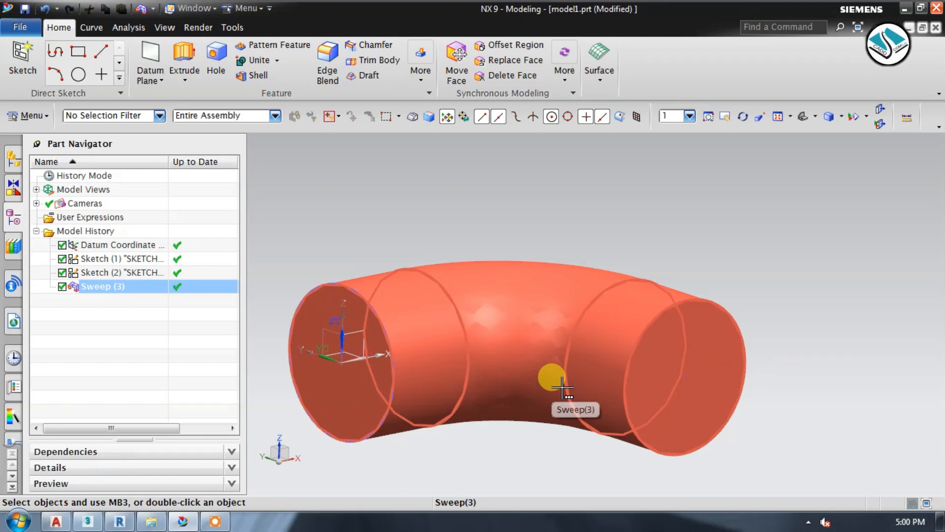
pyautogui.click(54, 79)
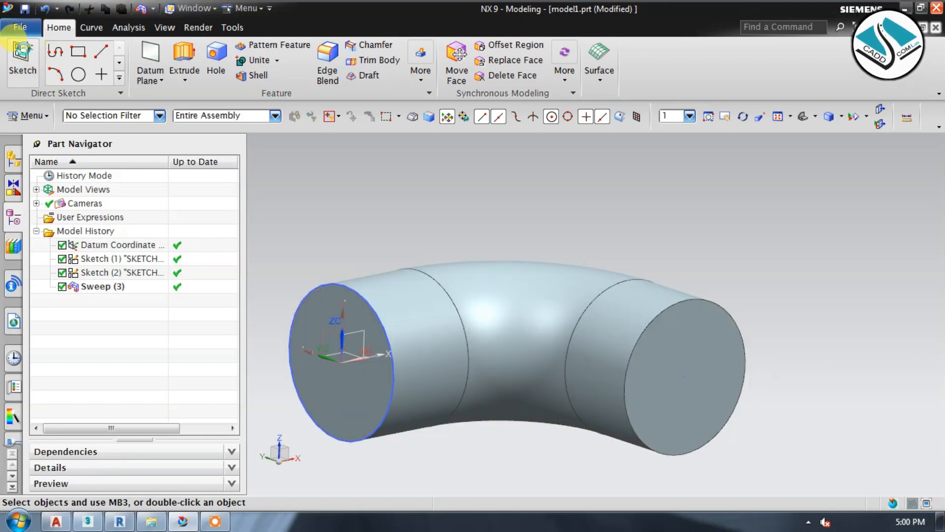
pyautogui.click(15, 47)
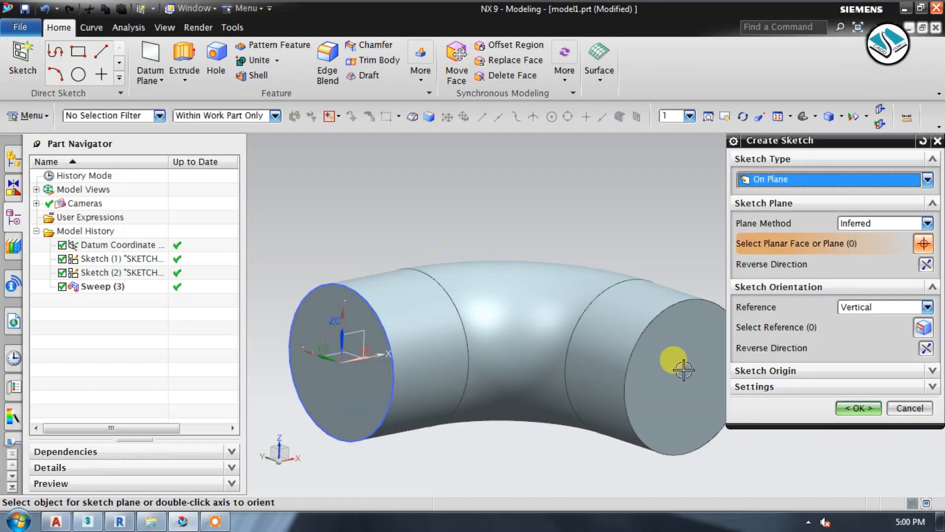
pyautogui.click(651, 349)
pyautogui.click(853, 408)
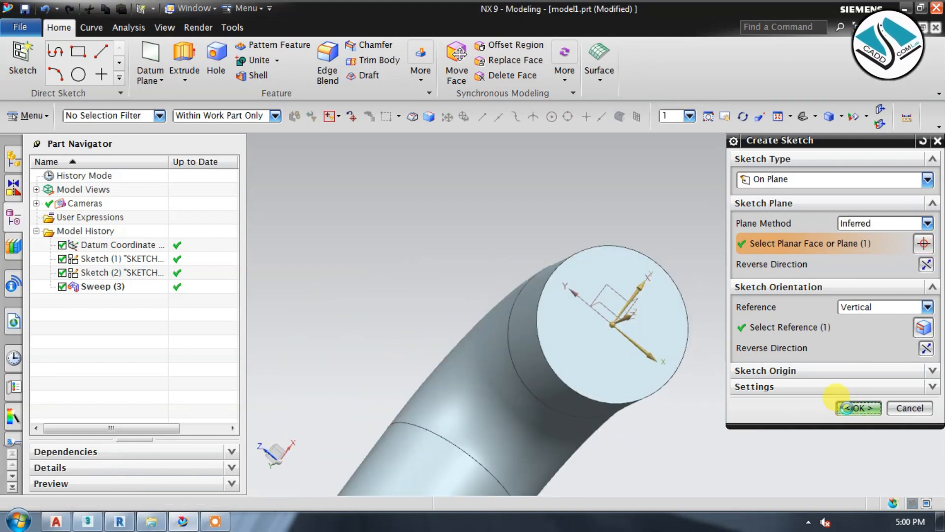
pyautogui.click(181, 51)
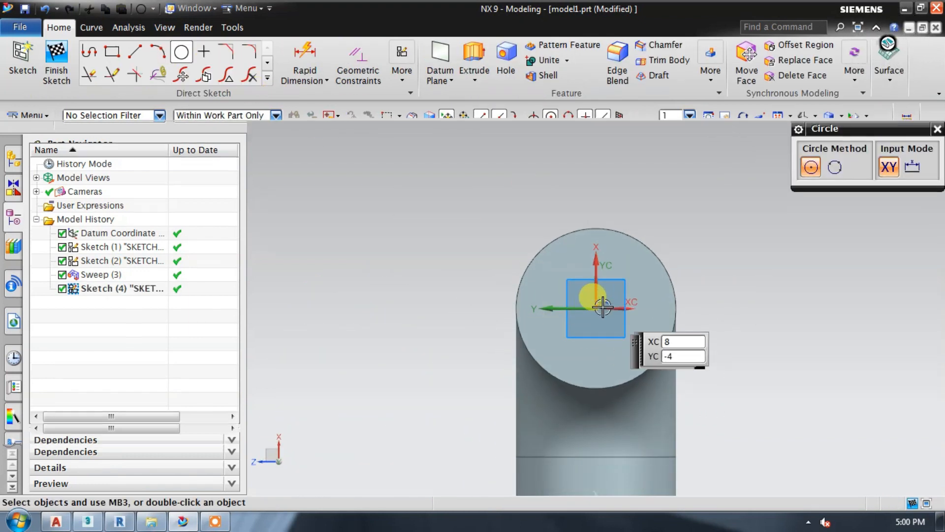
pyautogui.click(596, 308)
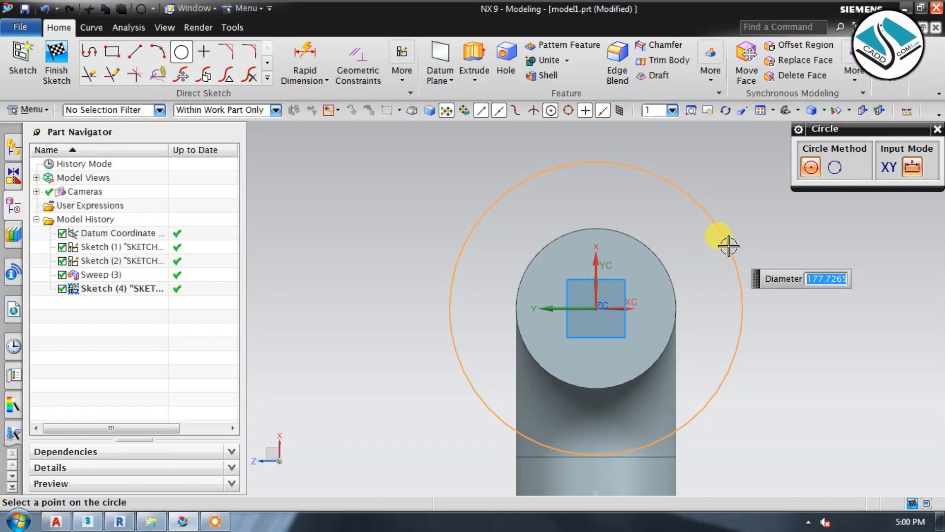
pyautogui.press('Return')
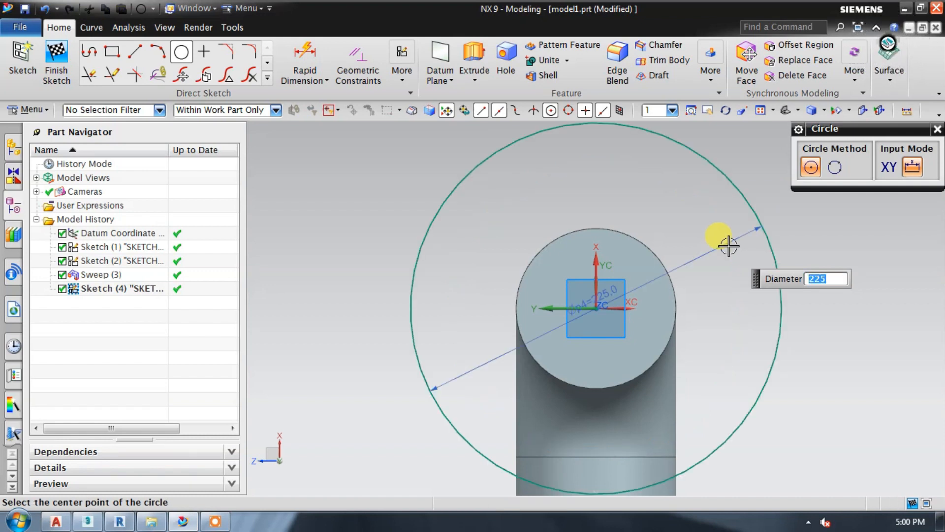
pyautogui.click(56, 62)
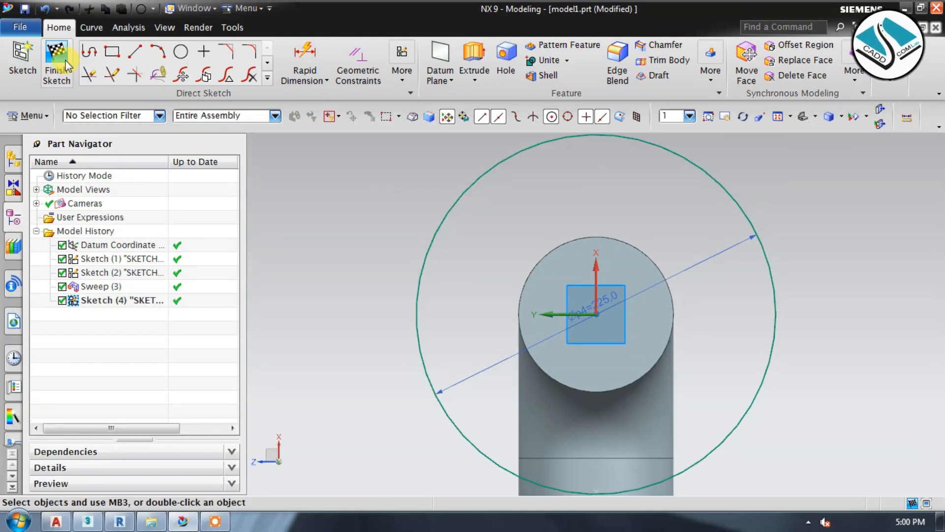
# - Sketch a 225 mm diameter circle centred on the elbow's end face at the datum origin, and finish the sketch
pyautogui.moveTo(386, 249)
pyautogui.mouseDown(button='middle')
pyautogui.moveTo(414, 265)
pyautogui.moveTo(439, 251)
pyautogui.mouseUp(button='middle')
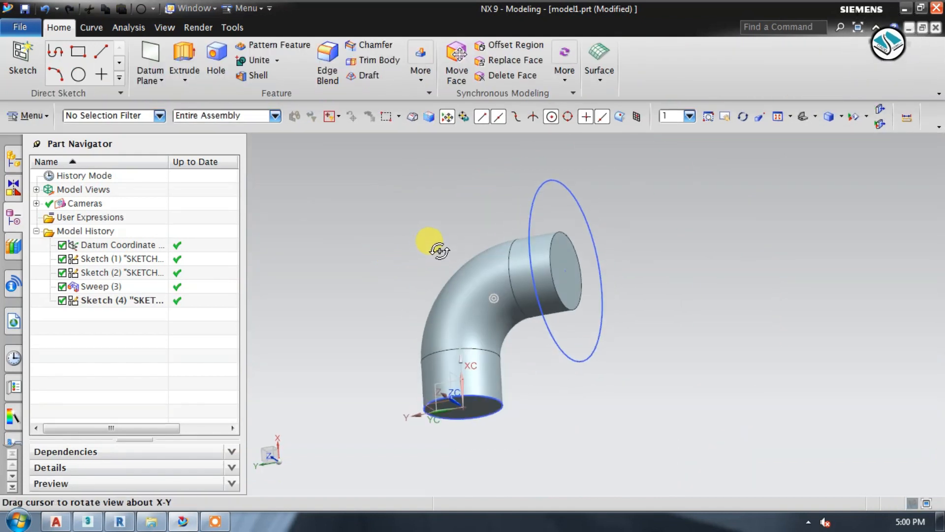
pyautogui.click(22, 62)
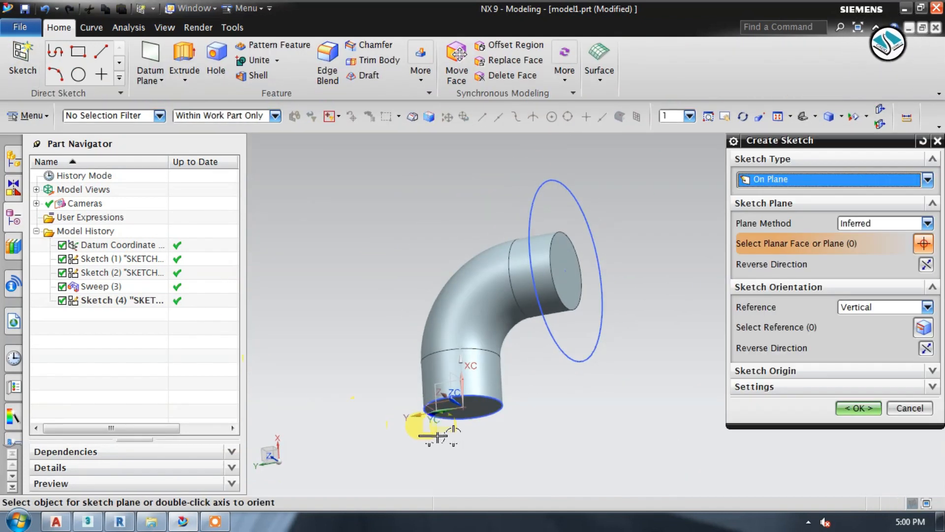
pyautogui.click(476, 410)
pyautogui.click(859, 408)
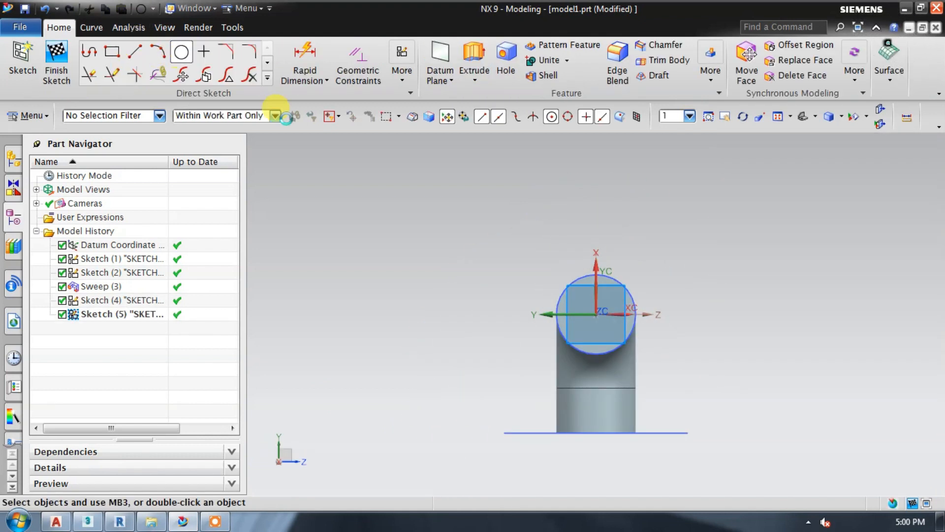
pyautogui.click(597, 307)
pyautogui.write('225')
pyautogui.press('Return')
pyautogui.click(56, 61)
# - Try to extrude the circle at the datum end of the elbow by 20 mm with the Subtract Boolean
pyautogui.click(184, 58)
pyautogui.click(538, 192)
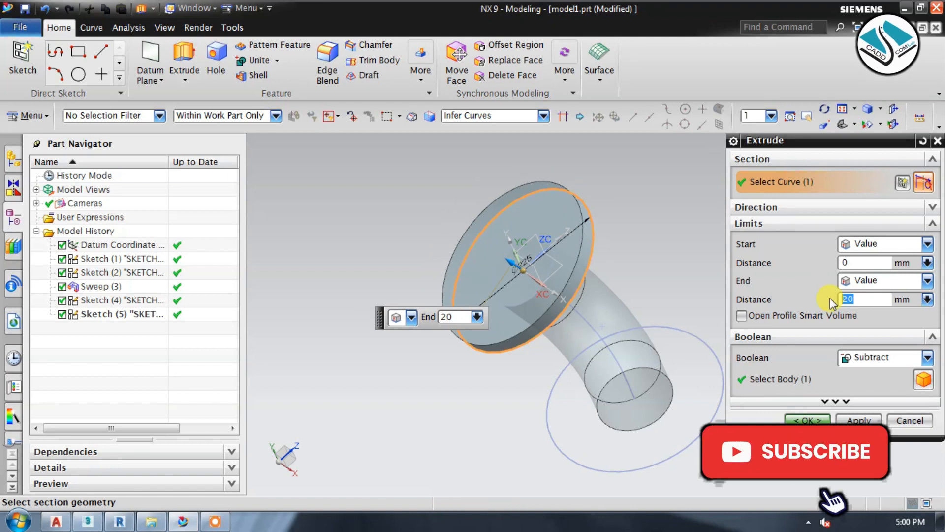
pyautogui.click(823, 422)
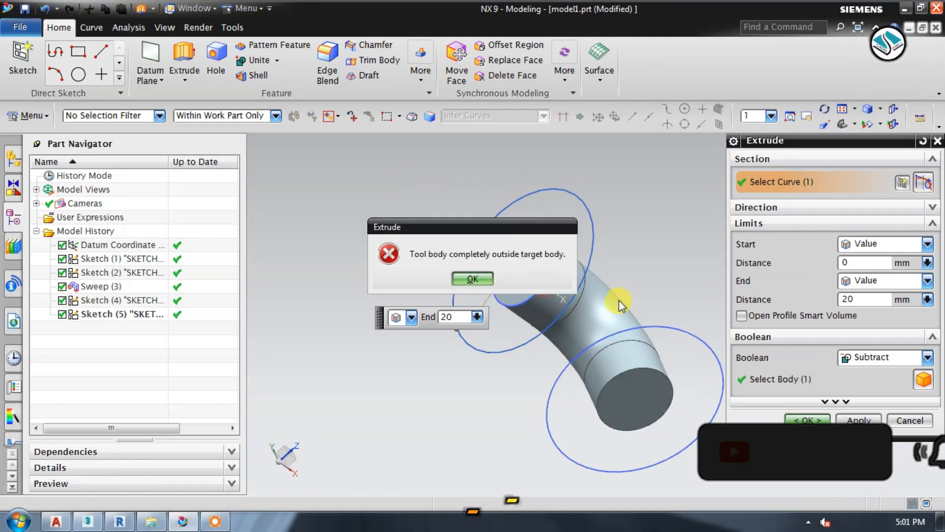
pyautogui.click(472, 278)
pyautogui.moveTo(639, 260); pyautogui.dragTo(610, 224, button='middle')
pyautogui.click(793, 417)
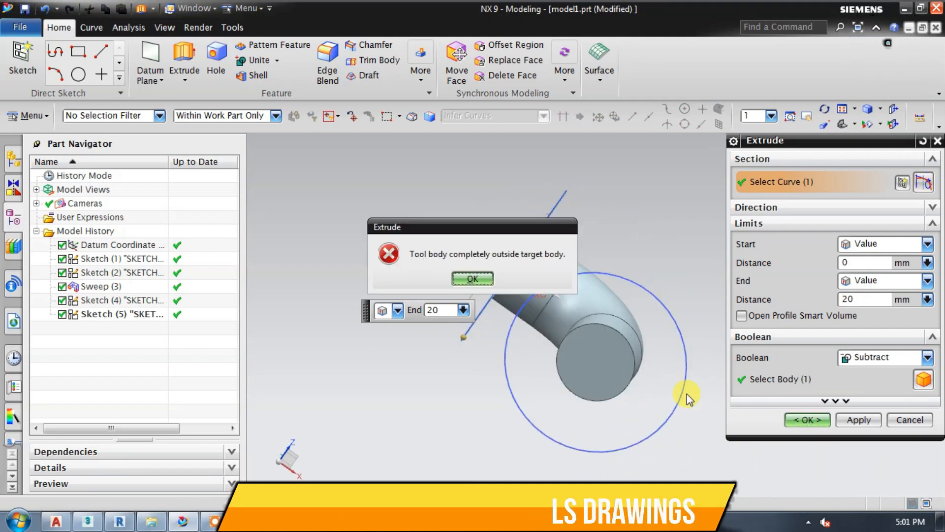
pyautogui.moveTo(571, 280); pyautogui.dragTo(501, 249, button='middle')
# - Set the extrude end distance to 20 mm and the Boolean to None, and create the flange at the datum end
pyautogui.moveTo(500, 249); pyautogui.dragTo(487, 300)
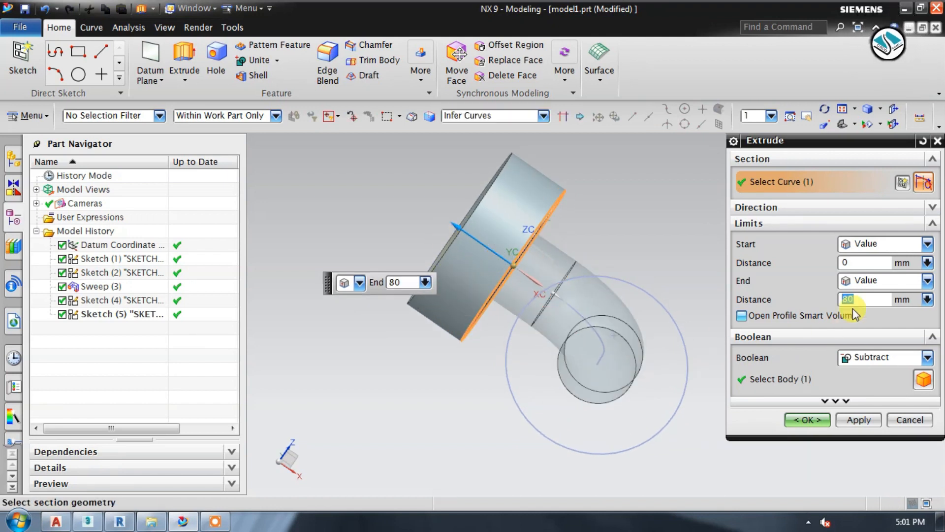
pyautogui.write('20')
pyautogui.press('Return')
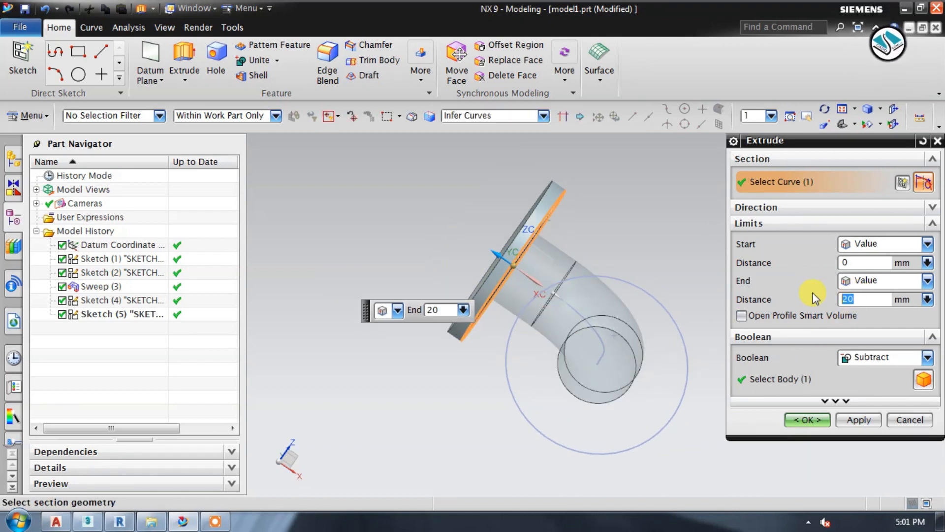
pyautogui.click(925, 360)
pyautogui.click(812, 372)
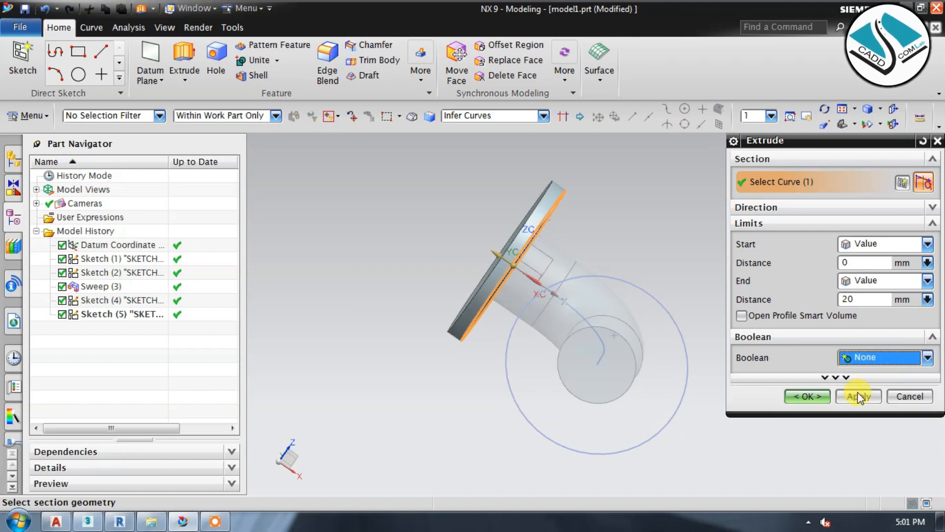
pyautogui.click(803, 396)
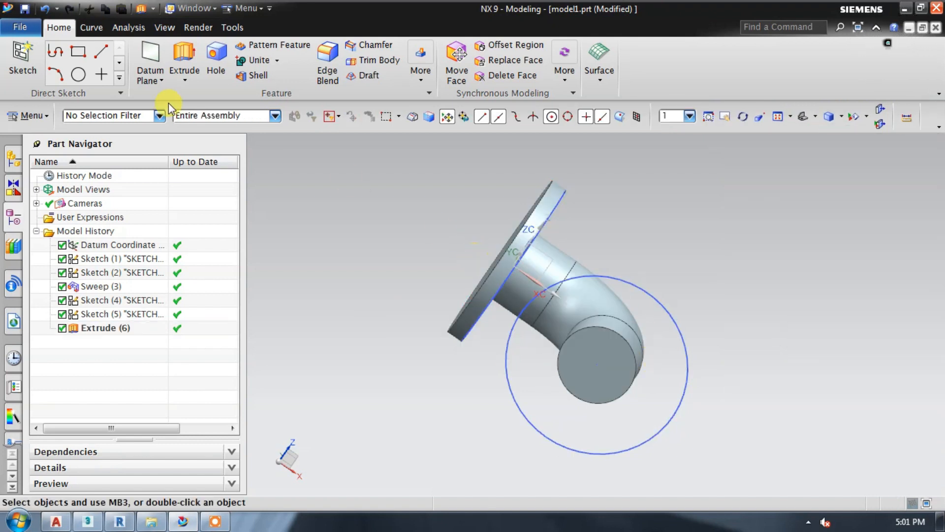
# - Extrude the circle at the other end of the elbow into a matching flange disc
pyautogui.click(184, 53)
pyautogui.click(622, 274)
pyautogui.moveTo(645, 286); pyautogui.dragTo(719, 326, button='middle')
pyautogui.click(807, 397)
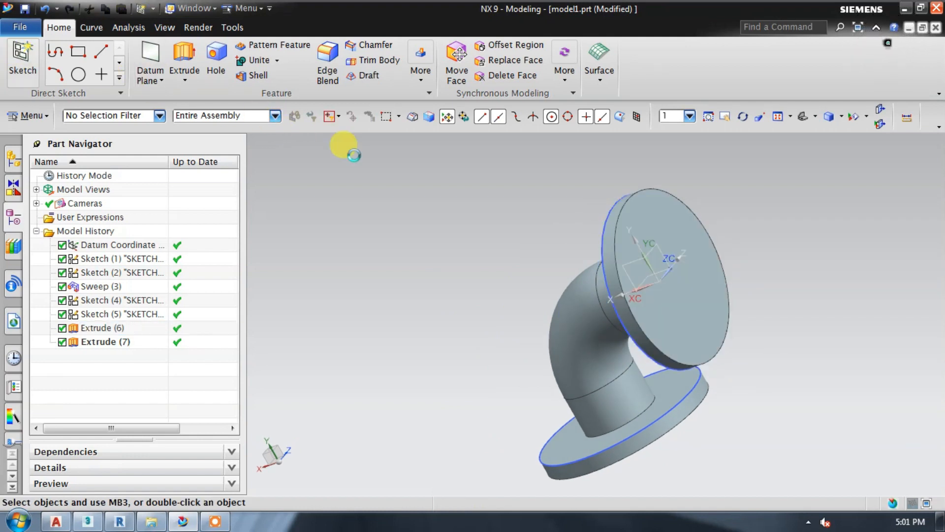
# - Start a sketch on the outer face of the datum-end flange and draw a 65 mm diameter circle centred on it
pyautogui.click(658, 212)
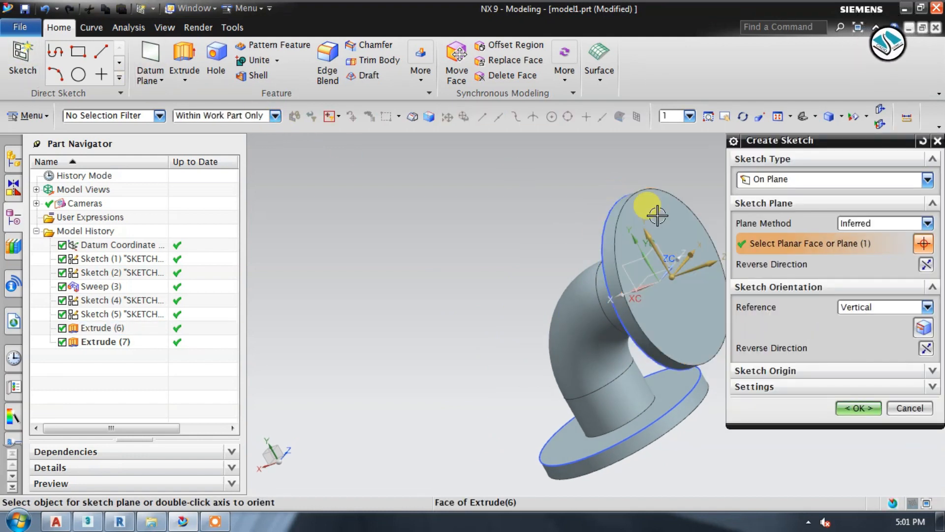
pyautogui.click(852, 410)
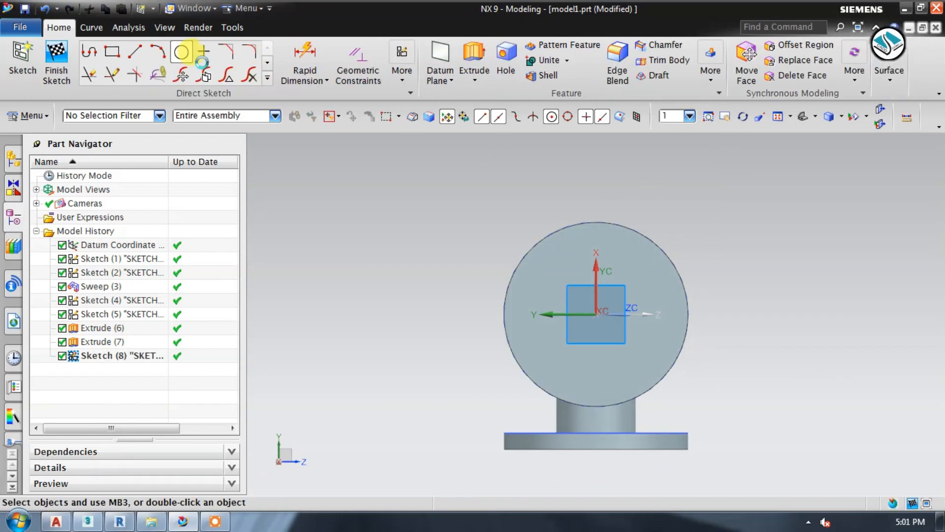
pyautogui.click(181, 51)
pyautogui.click(581, 281)
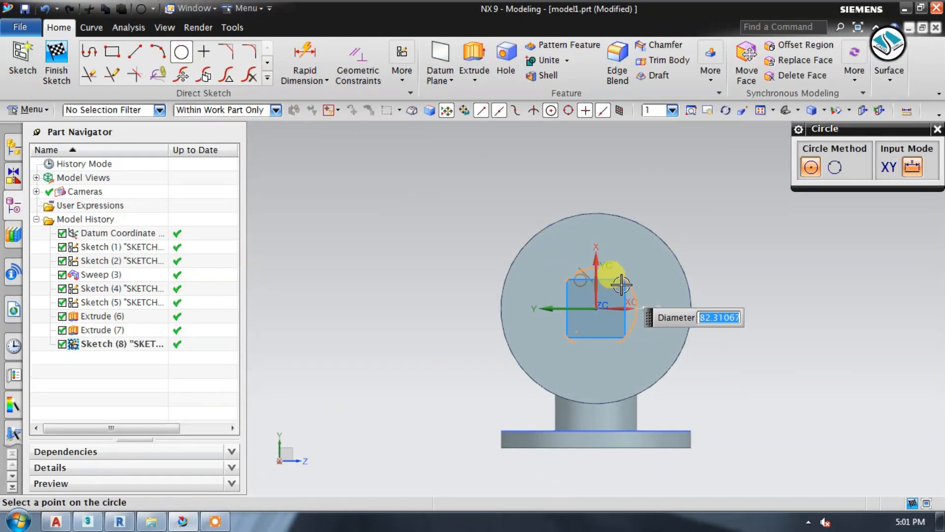
pyautogui.write('65')
pyautogui.press('Return')
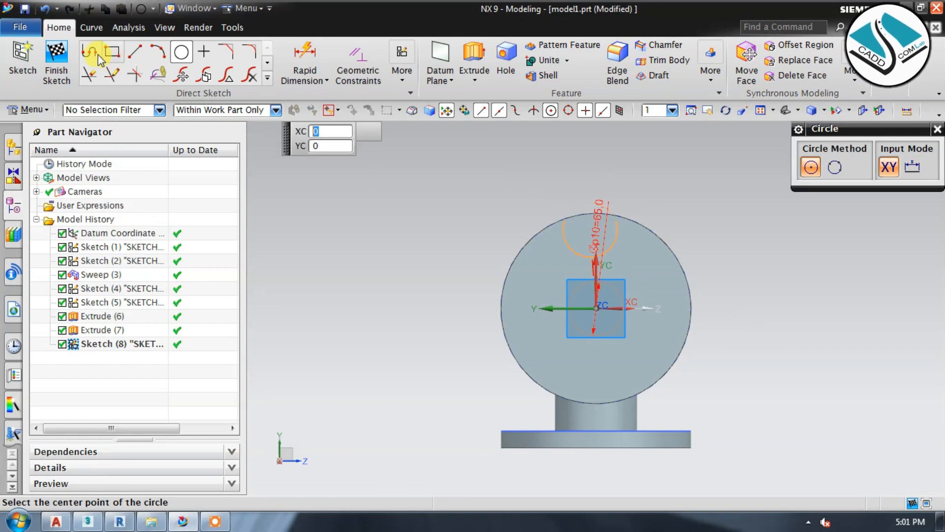
# - Finish the sketch of the 65 mm circle on the datum-end flange
pyautogui.click(56, 55)
pyautogui.moveTo(481, 274); pyautogui.dragTo(526, 243, button='middle')
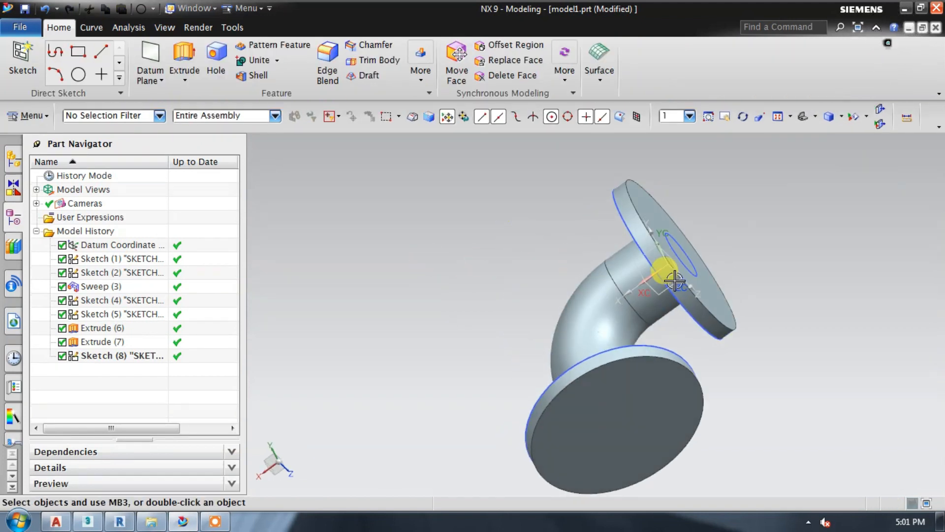
pyautogui.scroll(3, 766, 295)
pyautogui.moveTo(736, 281)
pyautogui.mouseDown(button='middle')
pyautogui.moveTo(705, 292)
pyautogui.moveTo(723, 298)
pyautogui.moveTo(696, 295)
pyautogui.moveTo(727, 294)
pyautogui.mouseUp(button='middle')
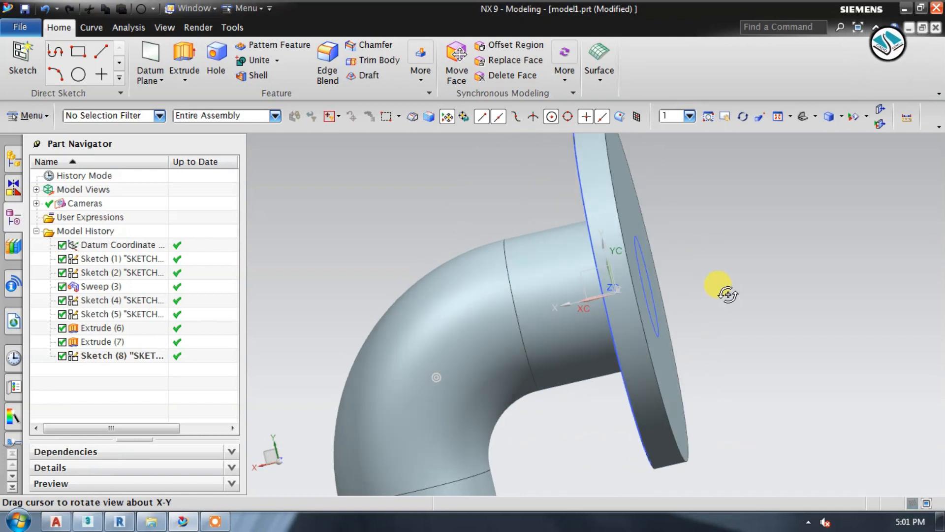
pyautogui.moveTo(728, 294); pyautogui.dragTo(724, 296, button='middle')
pyautogui.scroll(-3, 613, 226)
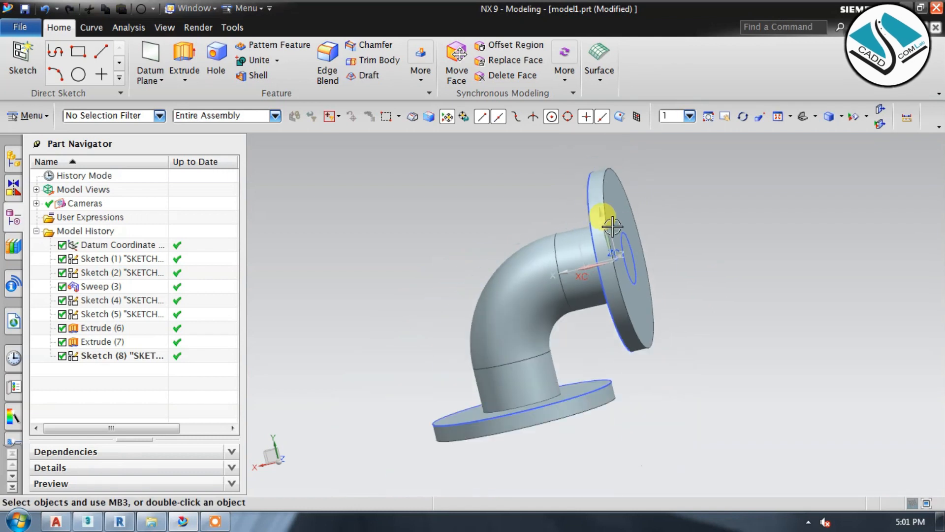
pyautogui.scroll(1, 717, 305)
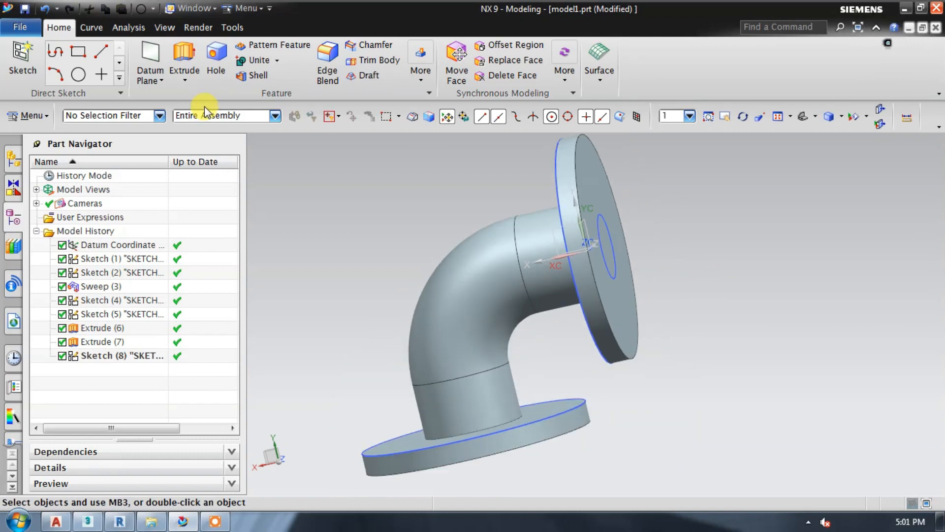
pyautogui.click(224, 521)
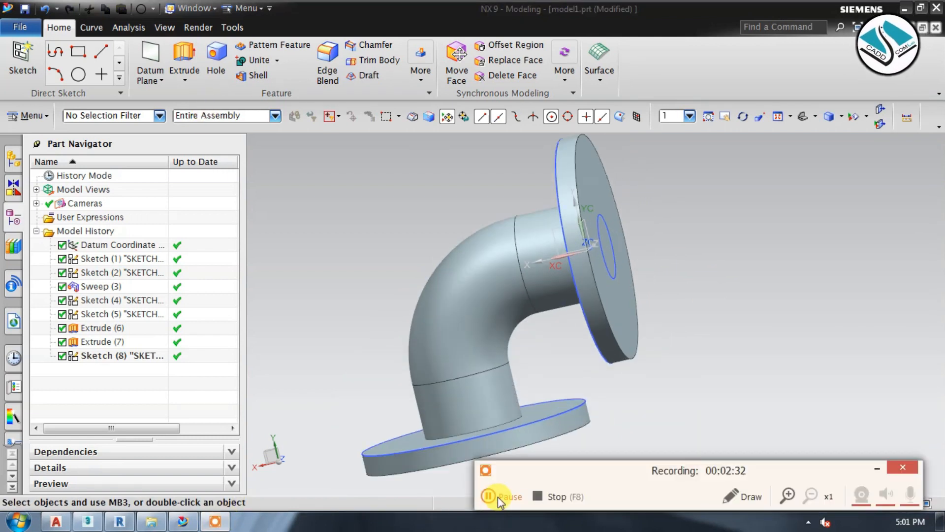
pyautogui.click(498, 497)
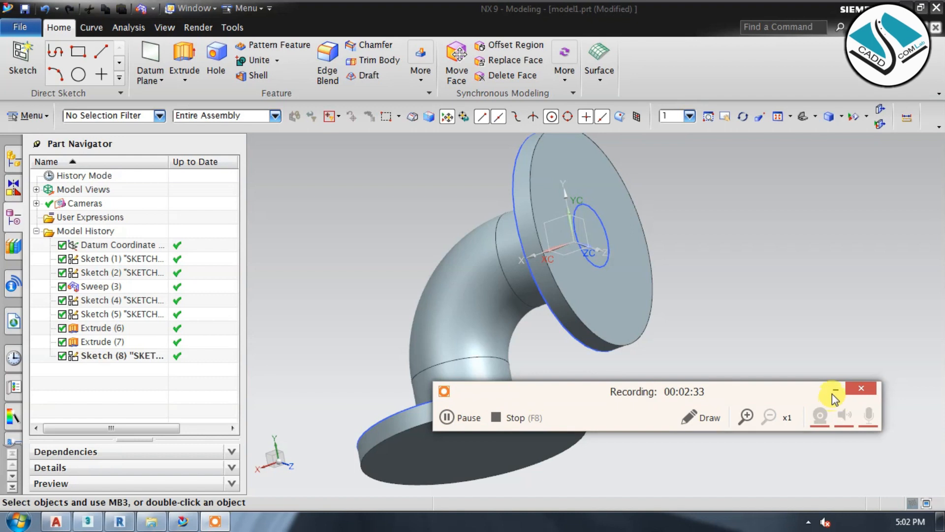
pyautogui.click(836, 394)
# - Set up an extrusion of the 65 mm circle on the datum-end flange, directed 20 mm into the flange
pyautogui.moveTo(633, 204); pyautogui.dragTo(627, 243, button='middle')
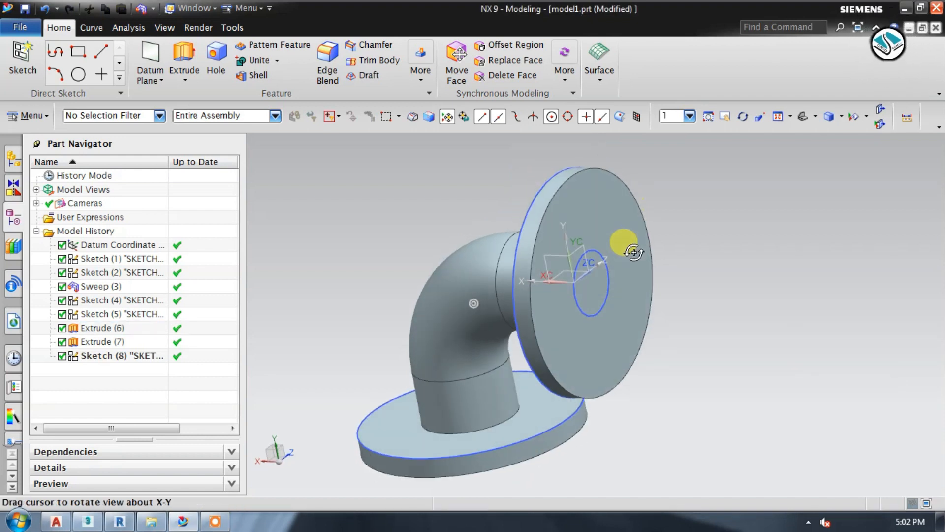
pyautogui.scroll(3, 626, 282)
pyautogui.moveTo(614, 308); pyautogui.dragTo(617, 298, button='middle')
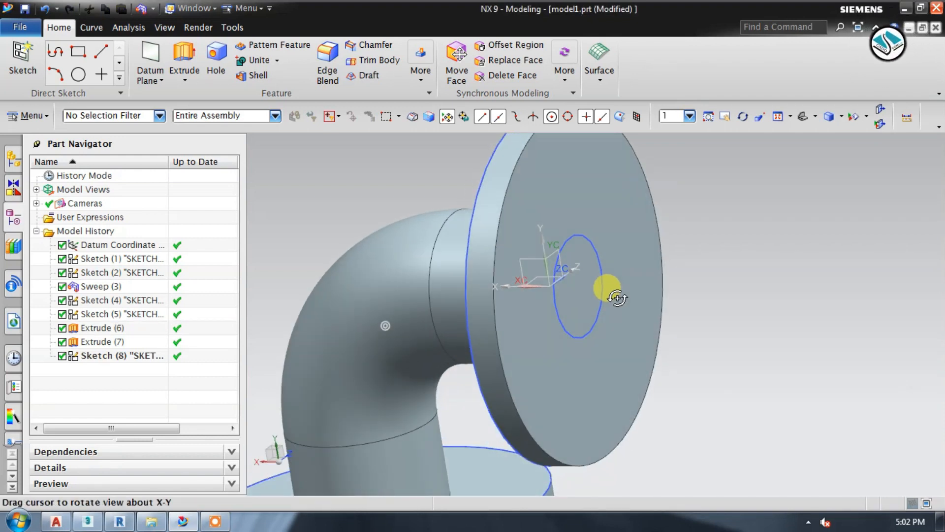
pyautogui.click(209, 78)
pyautogui.click(182, 55)
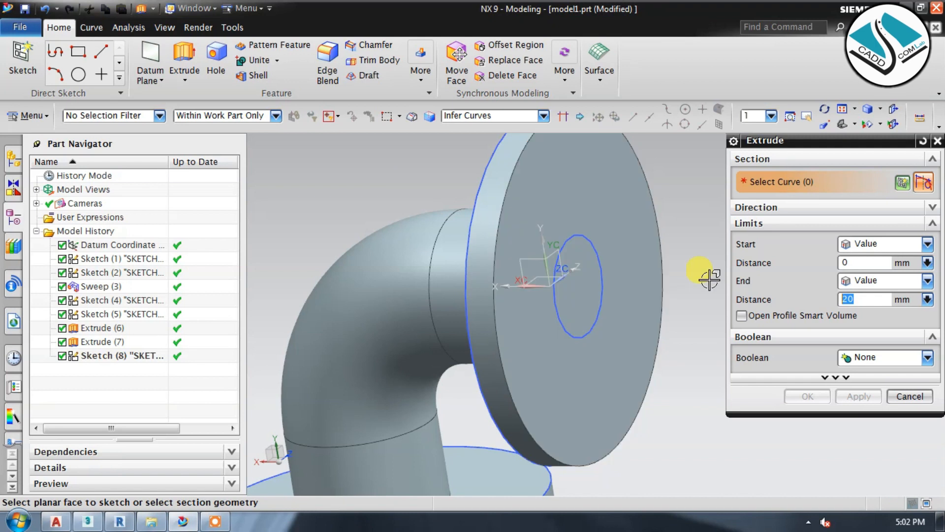
pyautogui.click(595, 250)
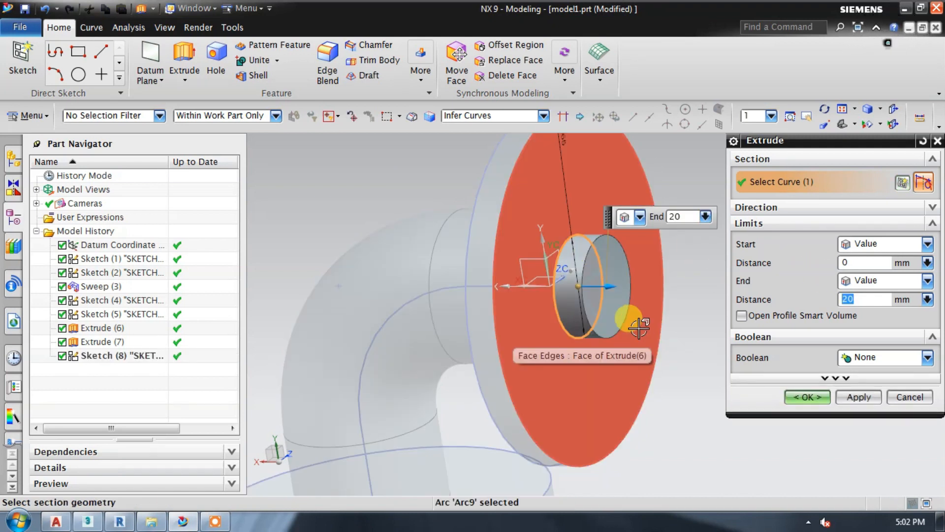
pyautogui.moveTo(609, 286); pyautogui.dragTo(517, 286)
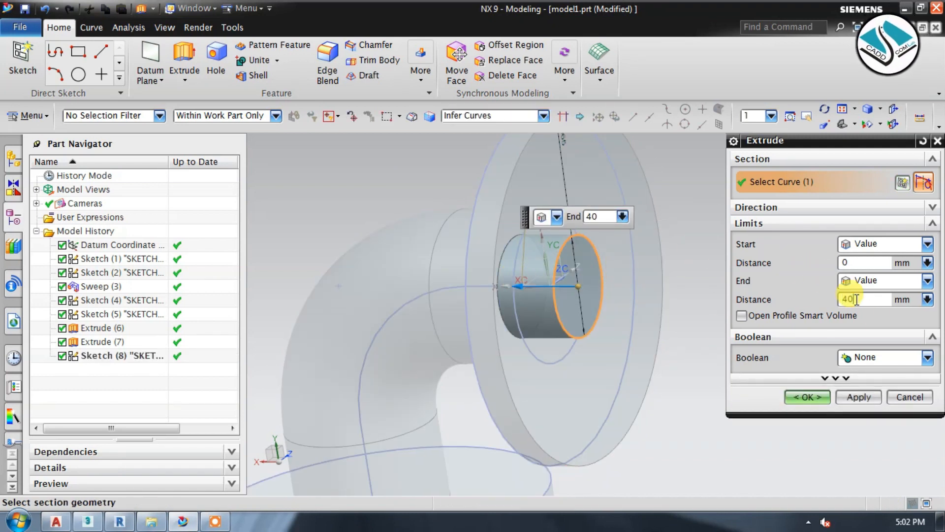
pyautogui.write('20')
pyautogui.press('Return')
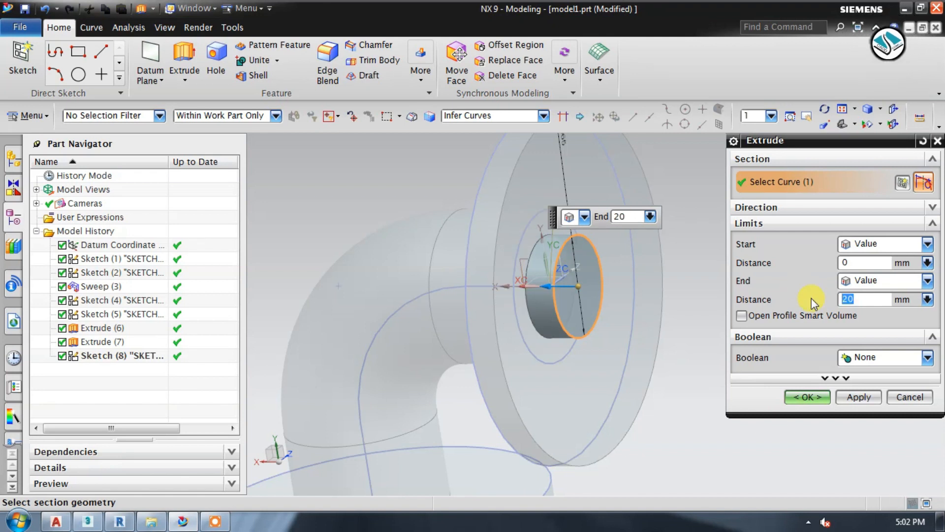
# - Subtract the extruded circle from the datum-end flange body to cut the bore
pyautogui.click(876, 358)
pyautogui.click(864, 388)
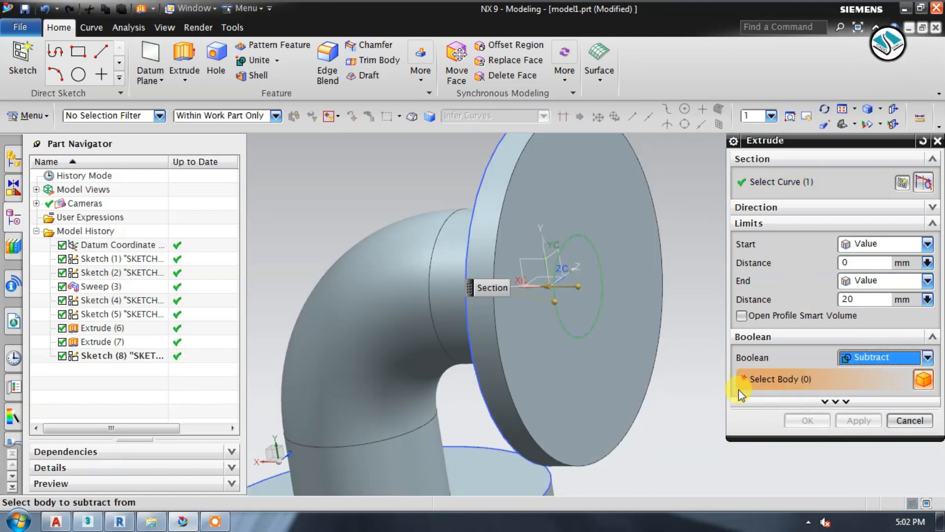
pyautogui.click(522, 365)
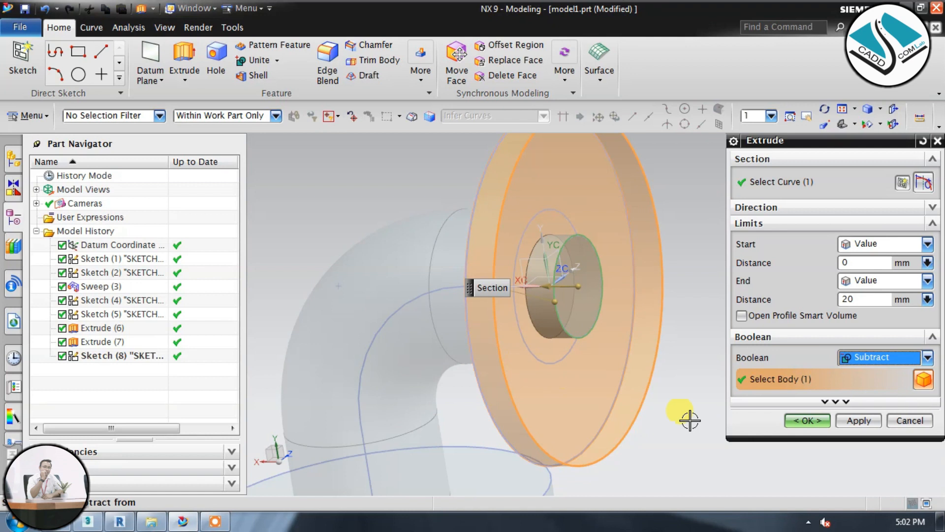
pyautogui.click(807, 420)
# - Sketch a 65 mm diameter circle centred on the outer face of the other end flange and finish the sketch
pyautogui.moveTo(777, 403); pyautogui.dragTo(601, 299, button='middle')
pyautogui.click(26, 62)
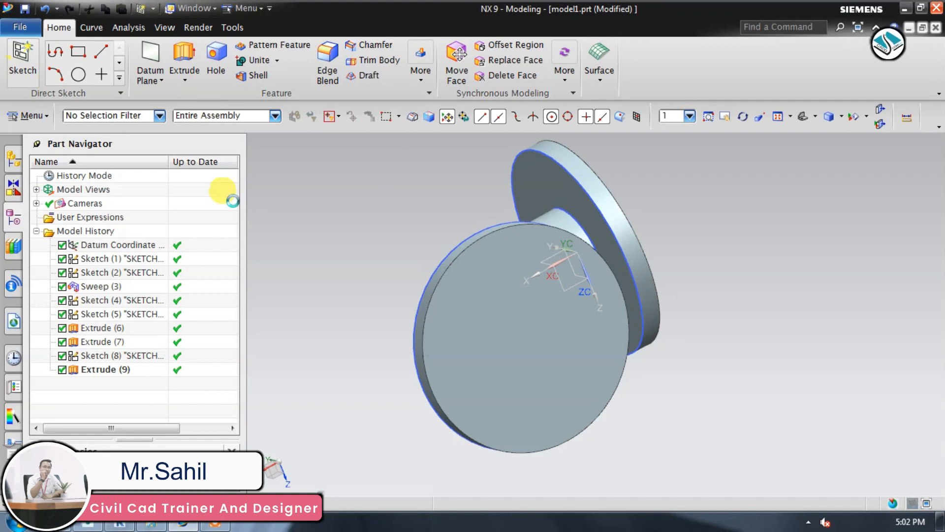
pyautogui.click(478, 348)
pyautogui.click(859, 408)
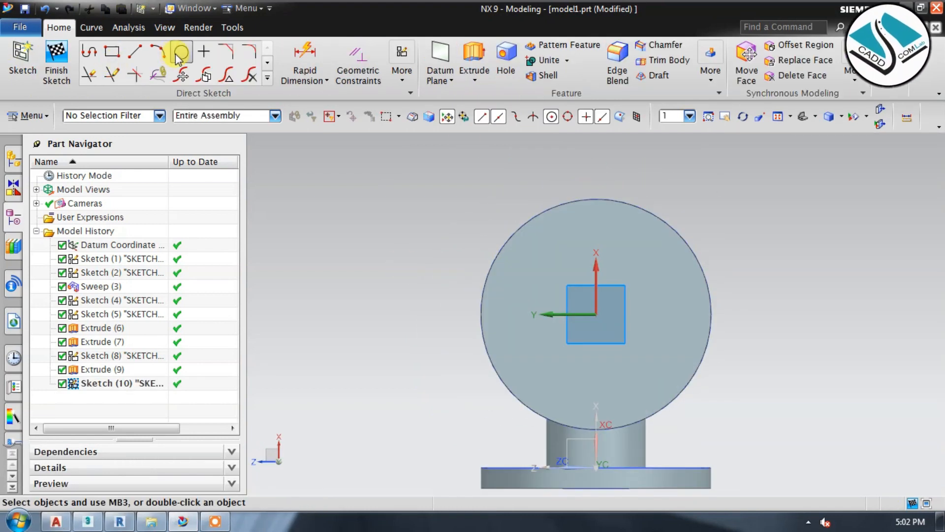
pyautogui.click(177, 56)
pyautogui.click(596, 307)
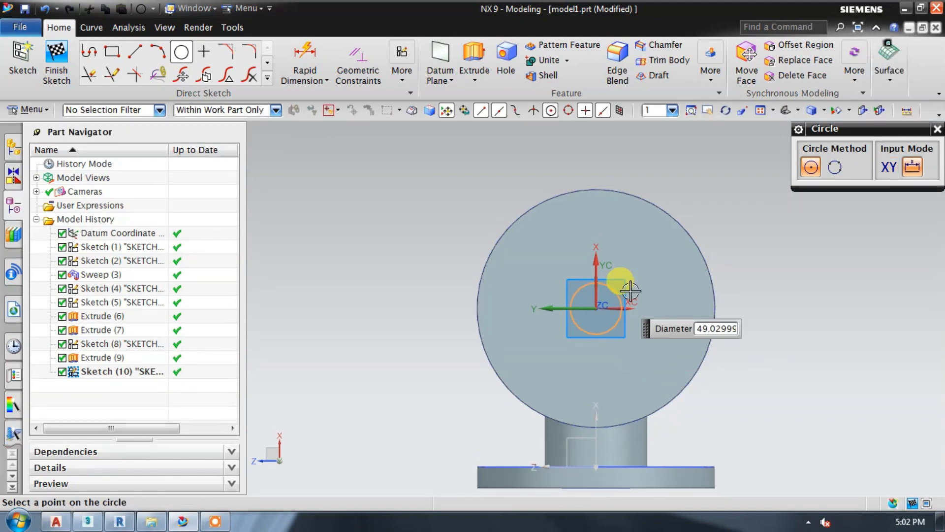
pyautogui.write('65')
pyautogui.click(622, 280)
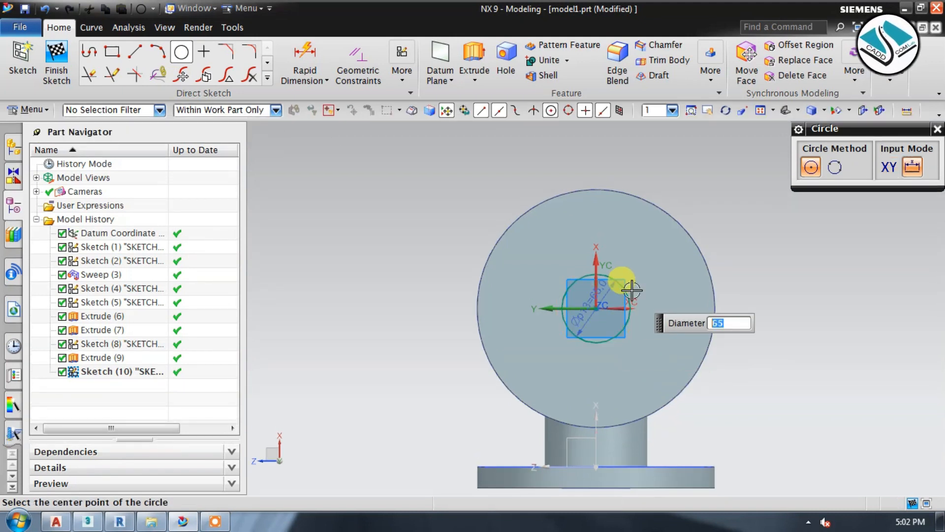
pyautogui.click(56, 54)
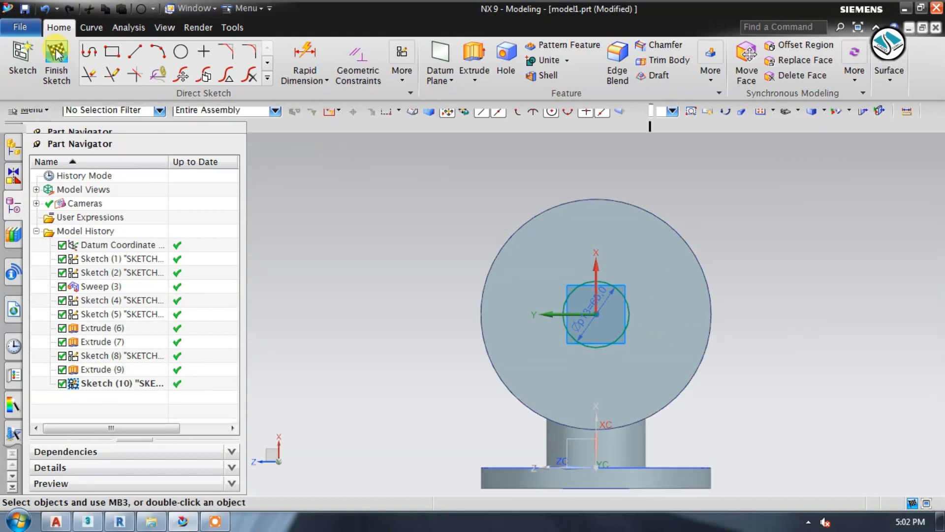
# - Try to extrude the 65 mm circle together with the flange's outer edge, directed 20 mm into the flange
pyautogui.moveTo(483, 298); pyautogui.dragTo(529, 275, button='middle')
pyautogui.scroll(2, 657, 281)
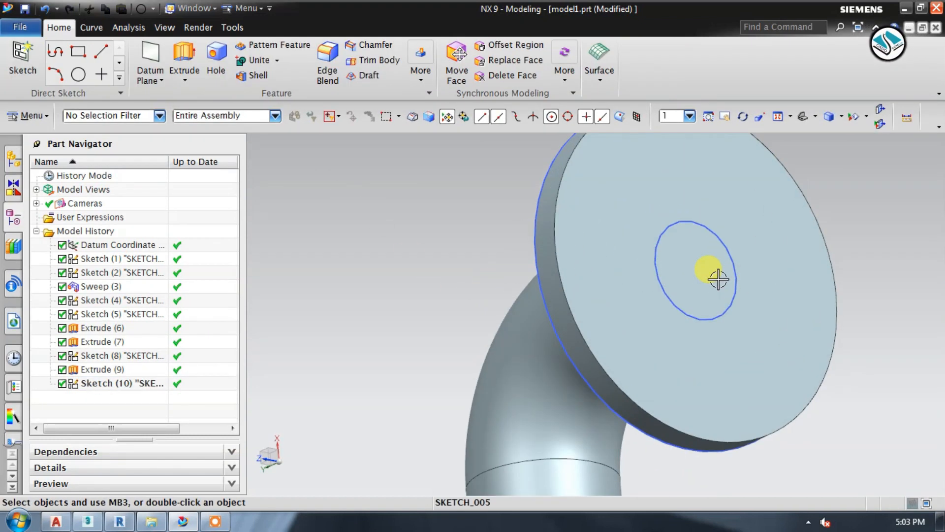
pyautogui.moveTo(717, 279); pyautogui.dragTo(727, 267, button='middle')
pyautogui.scroll(-1, 726, 268)
pyautogui.scroll(3, 727, 267)
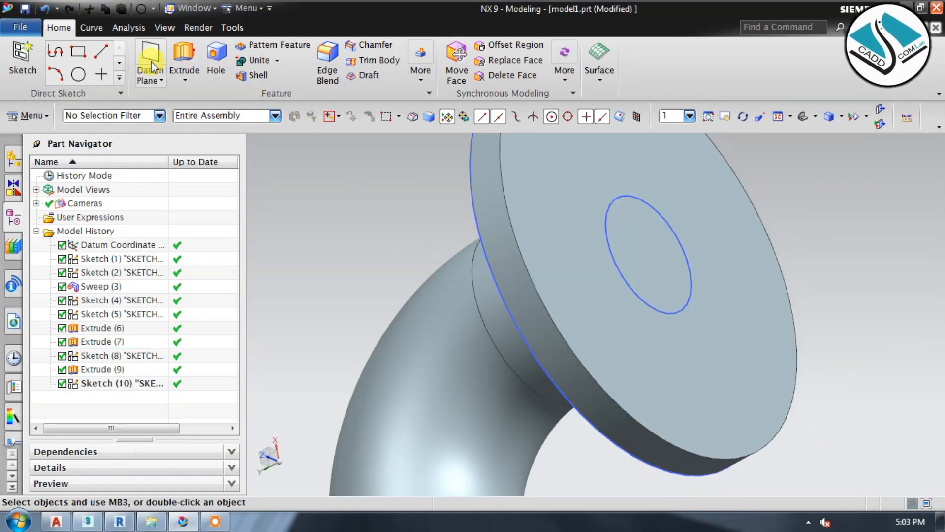
pyautogui.click(185, 56)
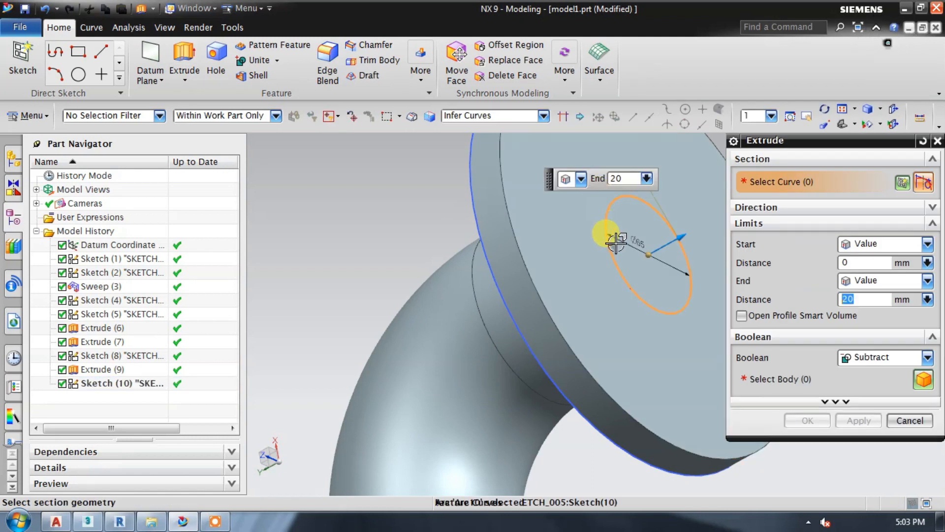
pyautogui.moveTo(684, 240); pyautogui.dragTo(614, 302)
pyautogui.click(610, 358)
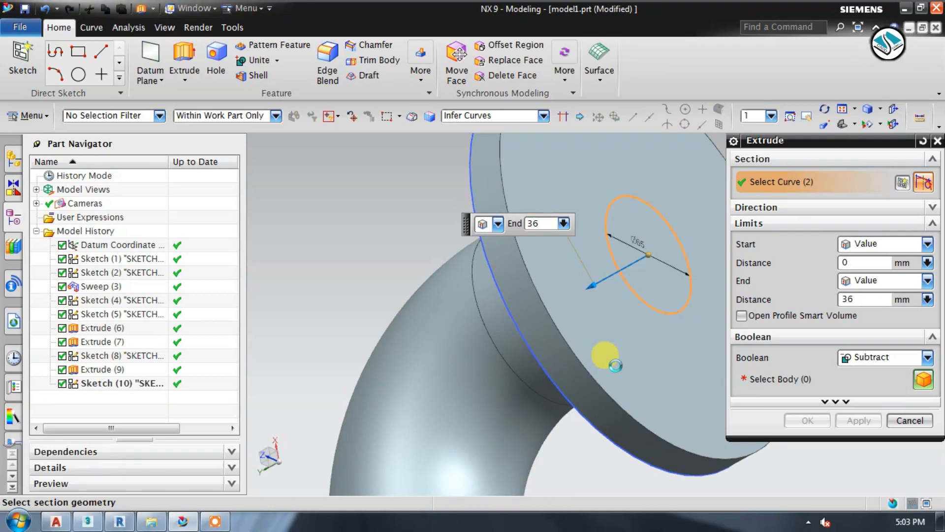
pyautogui.click(861, 298)
pyautogui.write('20')
pyautogui.press('Return')
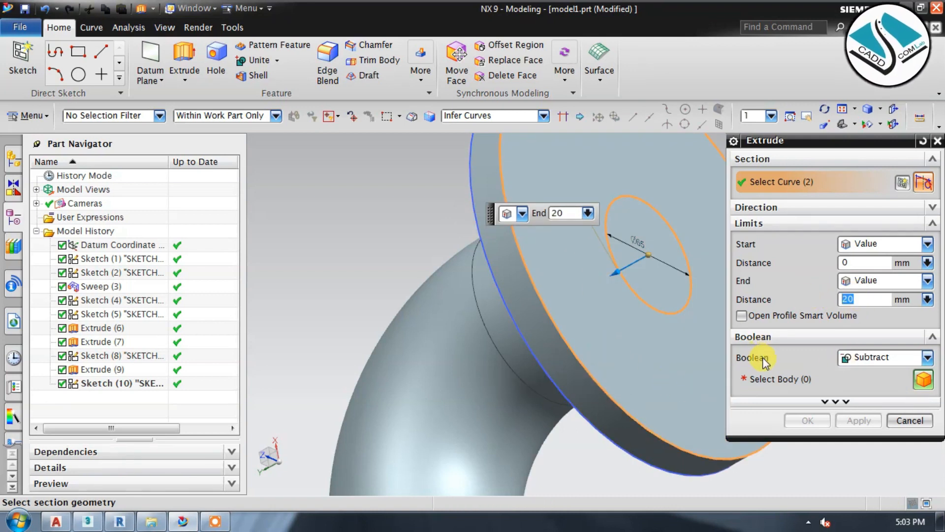
# - Try to subtract the extrusion from the flange body, and cancel the extrusion
pyautogui.click(923, 379)
pyautogui.click(654, 401)
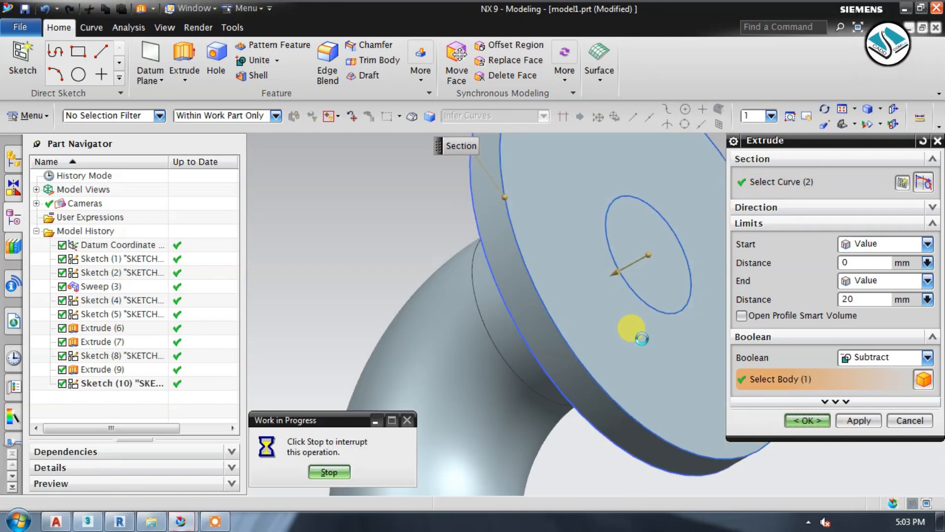
pyautogui.click(811, 421)
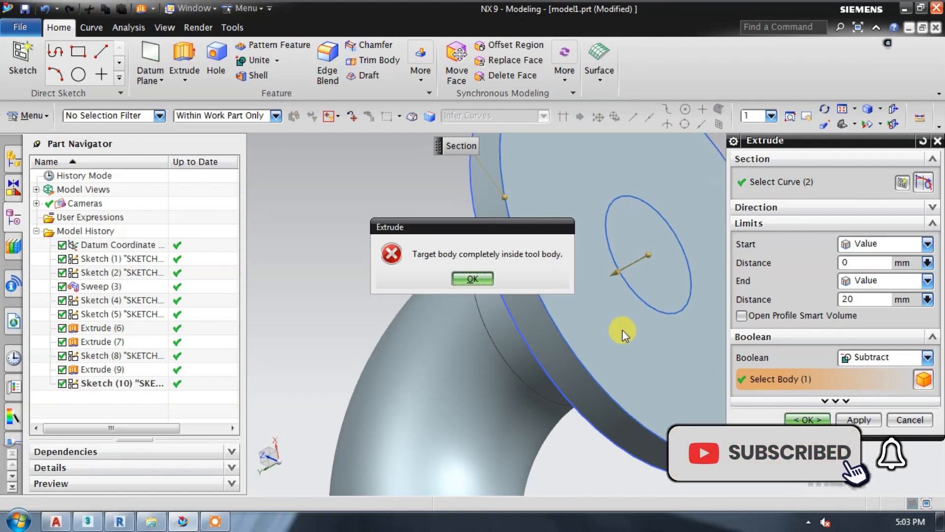
pyautogui.press('Return')
pyautogui.press('Escape')
# - Try to extrude the 65 mm circle 30 mm into the flange, with the flange's outer edge added to the section
pyautogui.scroll(-3, 487, 291)
pyautogui.moveTo(487, 291); pyautogui.dragTo(640, 253, button='middle')
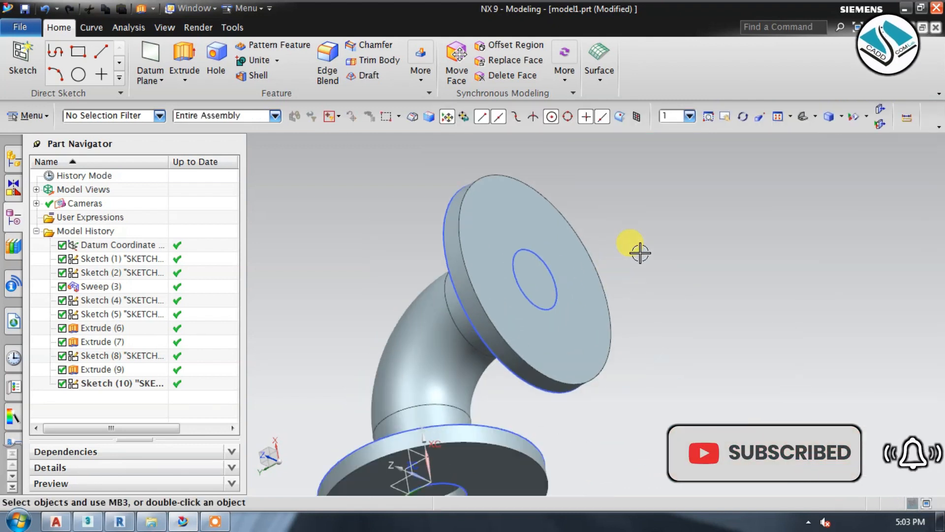
pyautogui.scroll(1, 609, 267)
pyautogui.click(184, 59)
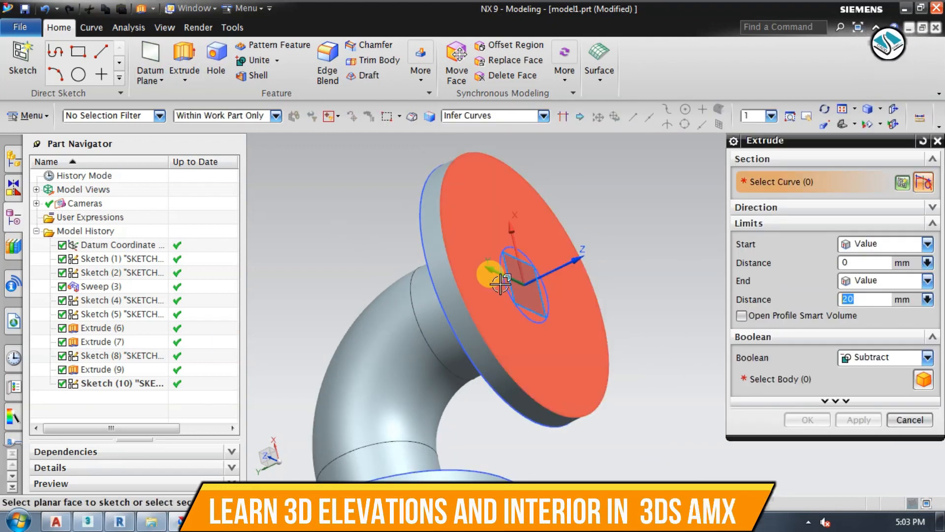
pyautogui.click(499, 247)
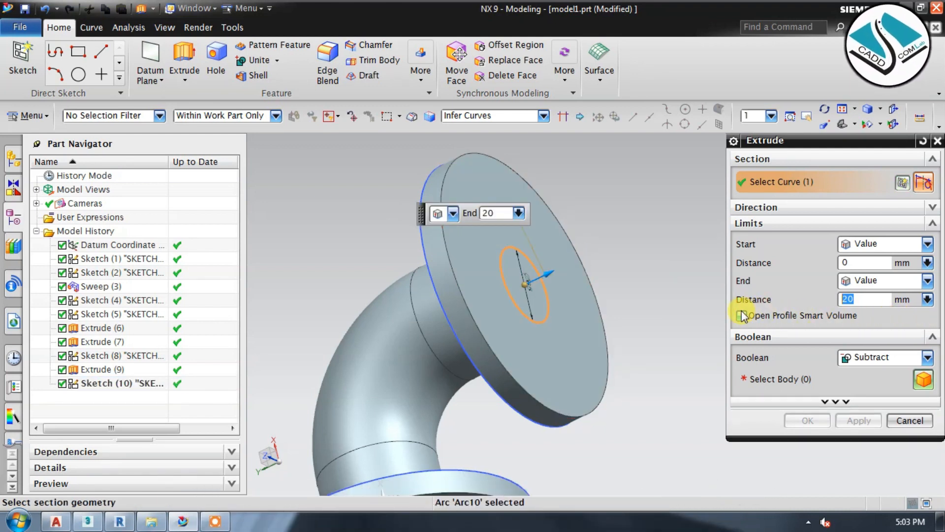
pyautogui.moveTo(538, 262); pyautogui.dragTo(488, 299)
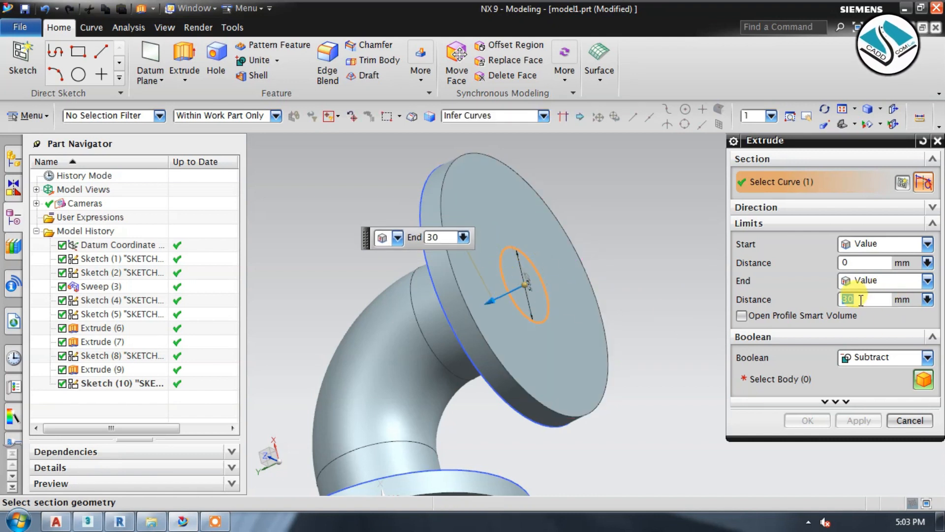
pyautogui.click(610, 340)
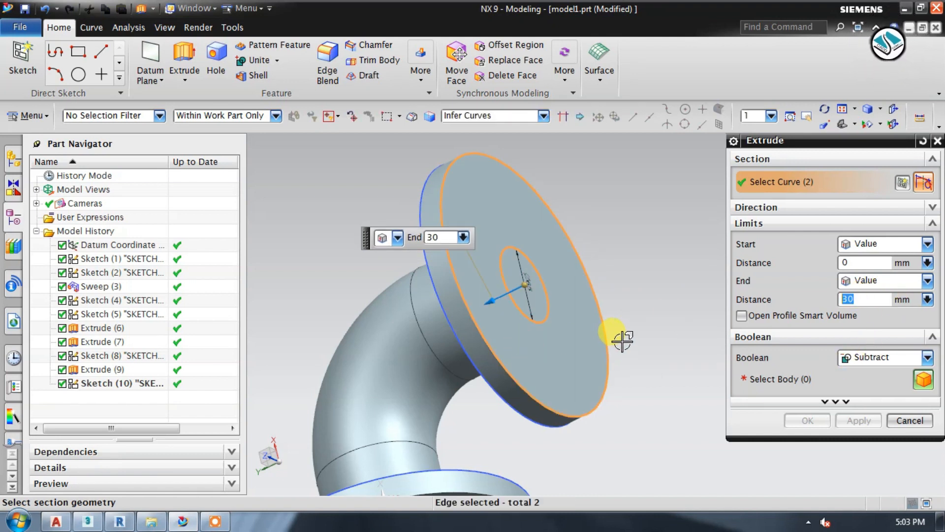
# - Try to subtract the two-curve extrusion from the flange body with an end distance of 20 mm
pyautogui.click(922, 380)
pyautogui.click(546, 364)
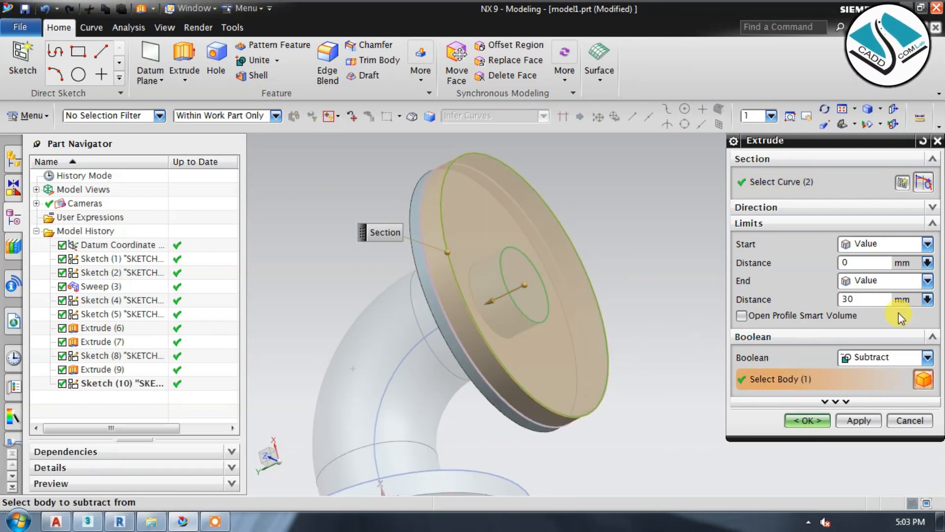
pyautogui.moveTo(865, 300); pyautogui.dragTo(801, 297)
pyautogui.write('20')
pyautogui.press('Return')
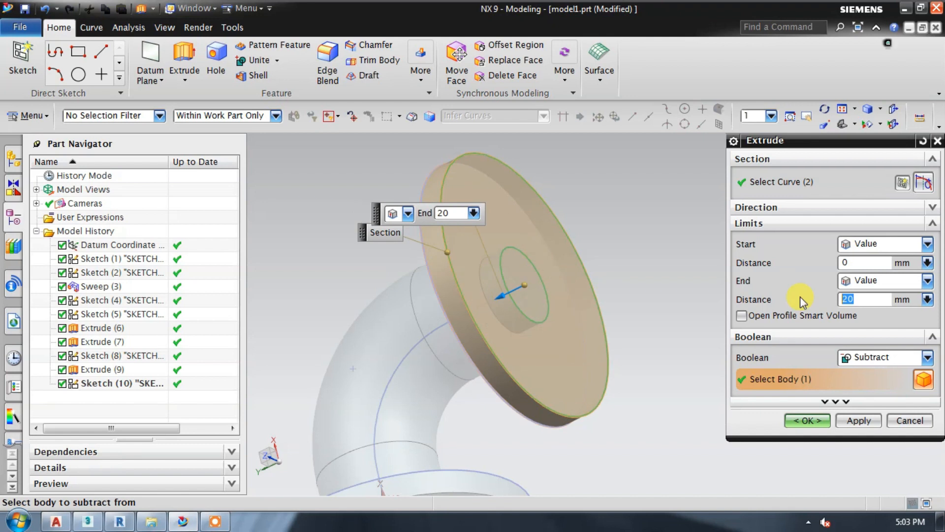
pyautogui.click(791, 421)
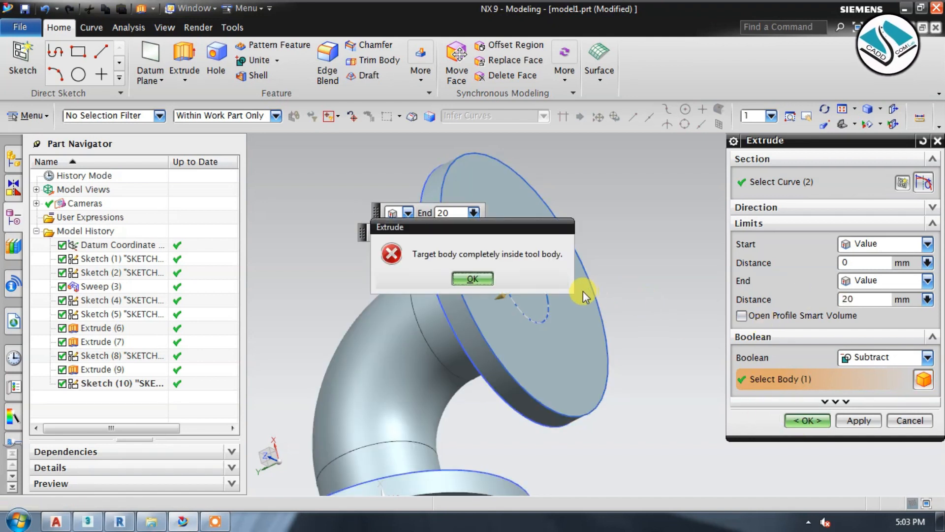
# - Retry subtracting the 20 mm extrusion from the flange body and cancel the extrusion
pyautogui.press('Return')
pyautogui.moveTo(552, 296); pyautogui.dragTo(569, 321, button='middle')
pyautogui.click(912, 443)
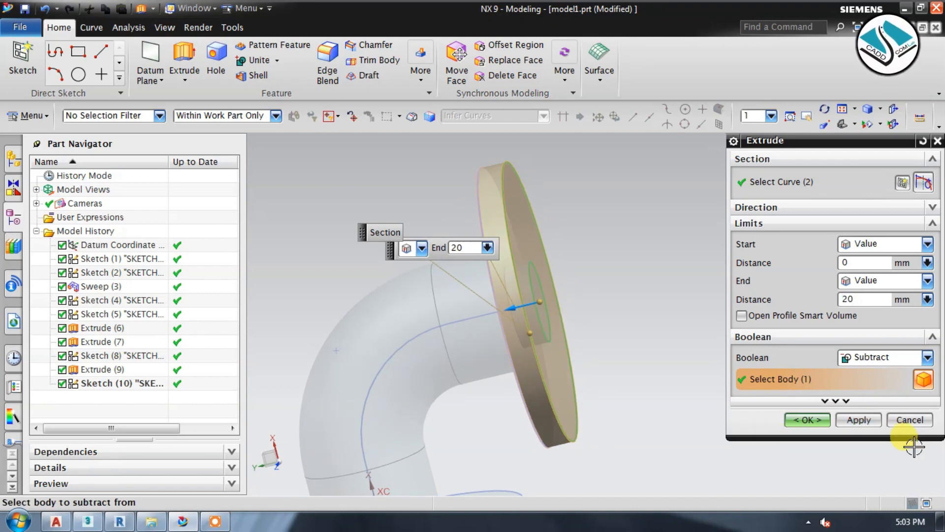
pyautogui.click(859, 420)
pyautogui.click(507, 282)
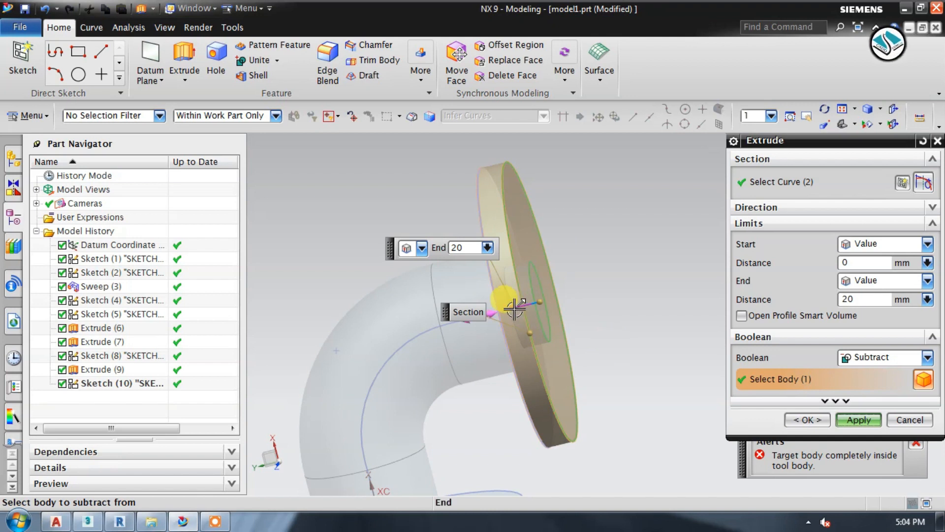
pyautogui.moveTo(507, 309)
pyautogui.mouseDown()
pyautogui.moveTo(458, 314)
pyautogui.moveTo(511, 309)
pyautogui.mouseUp()
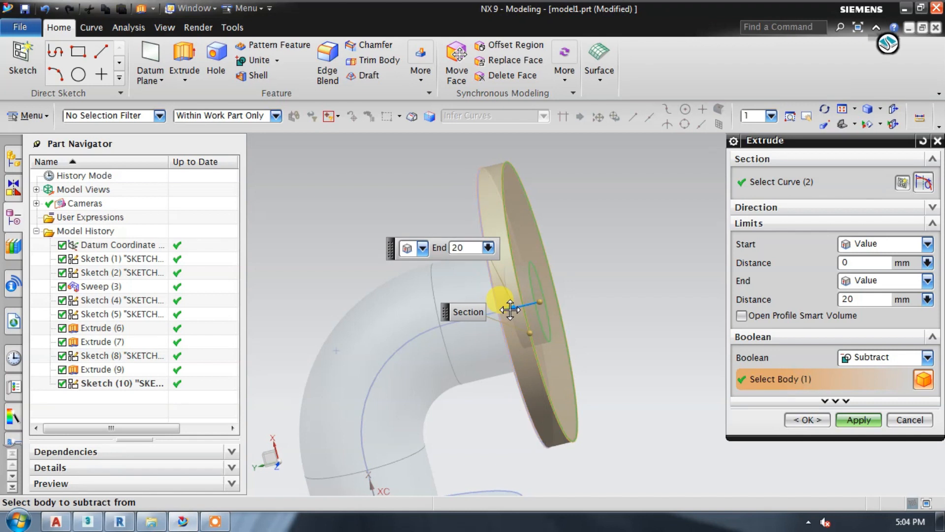
pyautogui.click(819, 419)
pyautogui.click(472, 279)
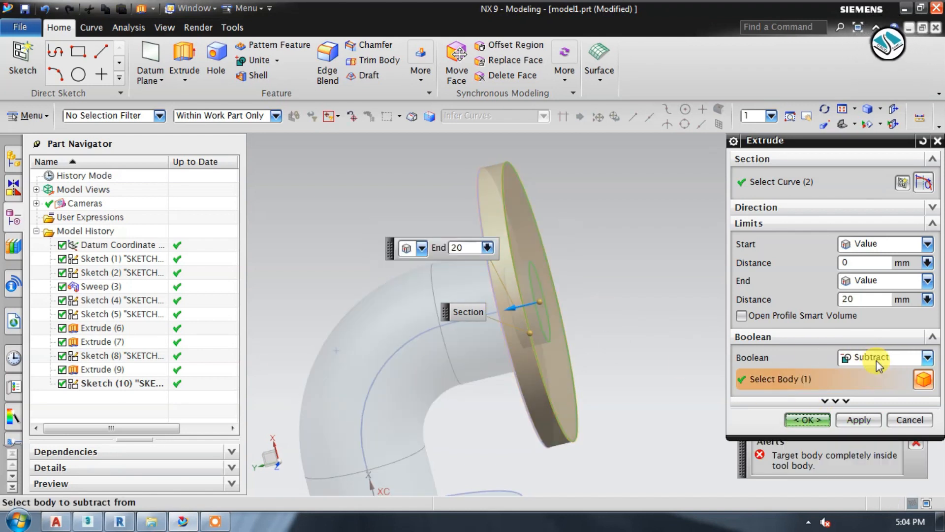
pyautogui.click(910, 420)
pyautogui.moveTo(686, 330)
pyautogui.mouseDown(button='middle')
pyautogui.moveTo(642, 331)
pyautogui.moveTo(699, 311)
pyautogui.moveTo(683, 327)
pyautogui.mouseUp(button='middle')
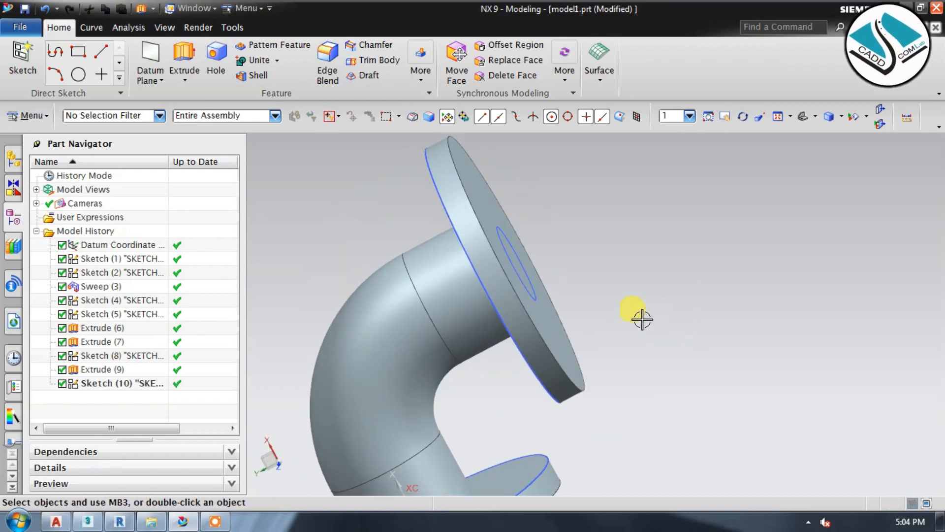
# - Open the flange's existing extrusion for editing with rollback and close it
pyautogui.click(96, 342)
pyautogui.rightClick(105, 344)
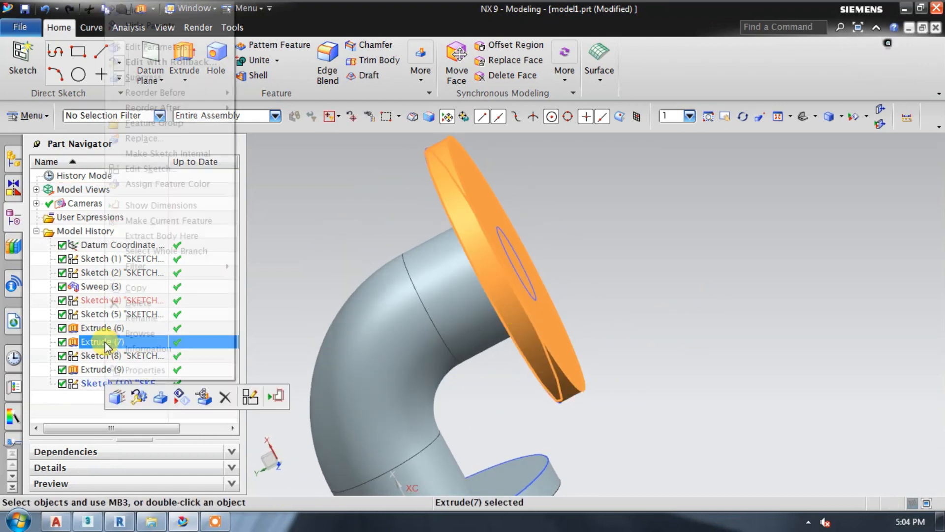
pyautogui.click(167, 62)
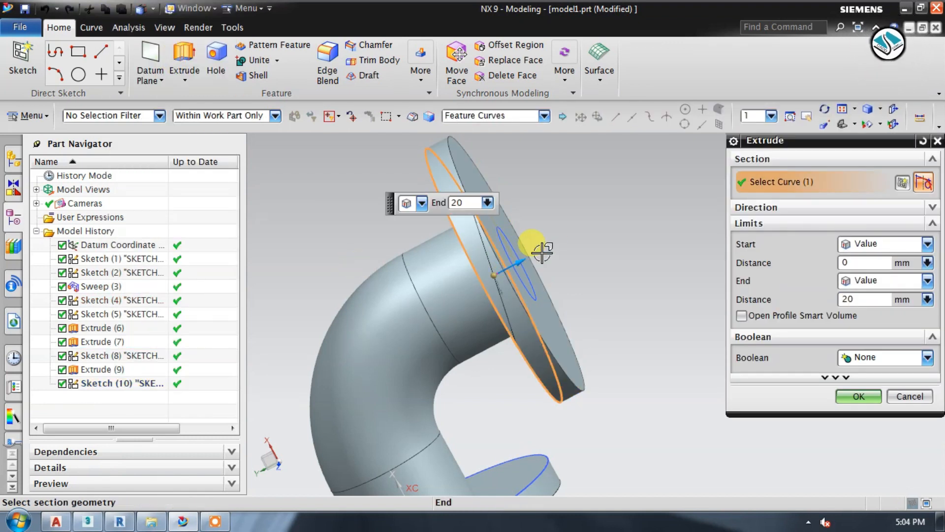
pyautogui.moveTo(541, 252); pyautogui.dragTo(559, 248)
pyautogui.middleClick(559, 255)
pyautogui.moveTo(553, 256); pyautogui.dragTo(642, 278, button='middle')
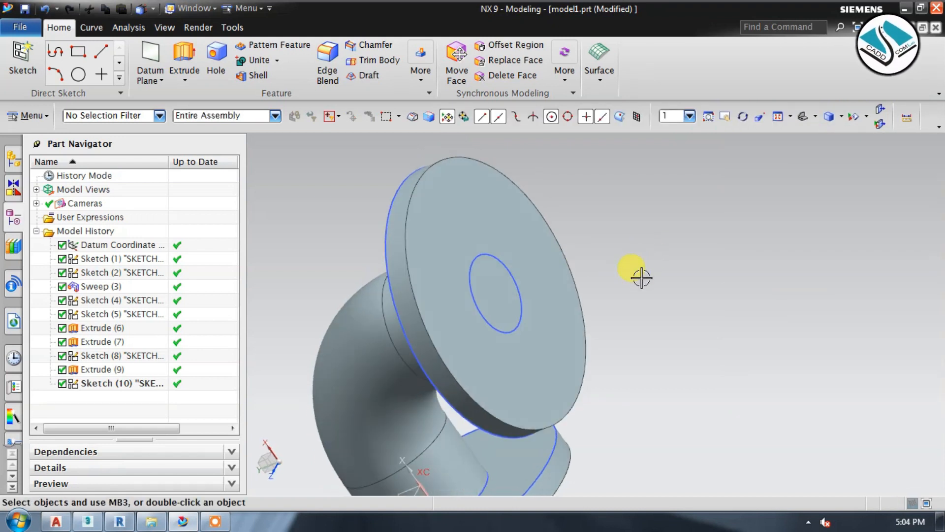
# - Extrude only the 65 mm circle on the flange face with an end distance of -20 mm
pyautogui.click(186, 53)
pyautogui.click(493, 252)
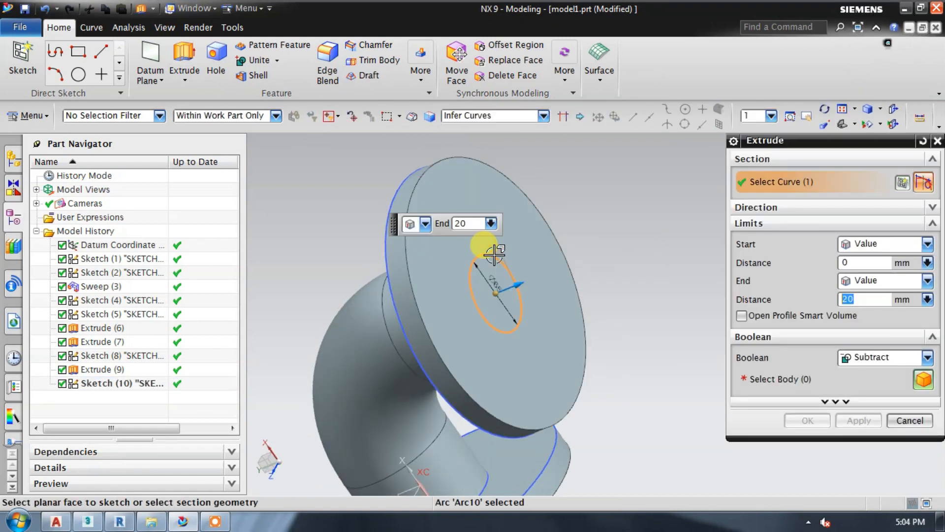
pyautogui.moveTo(570, 308); pyautogui.dragTo(583, 281, button='middle')
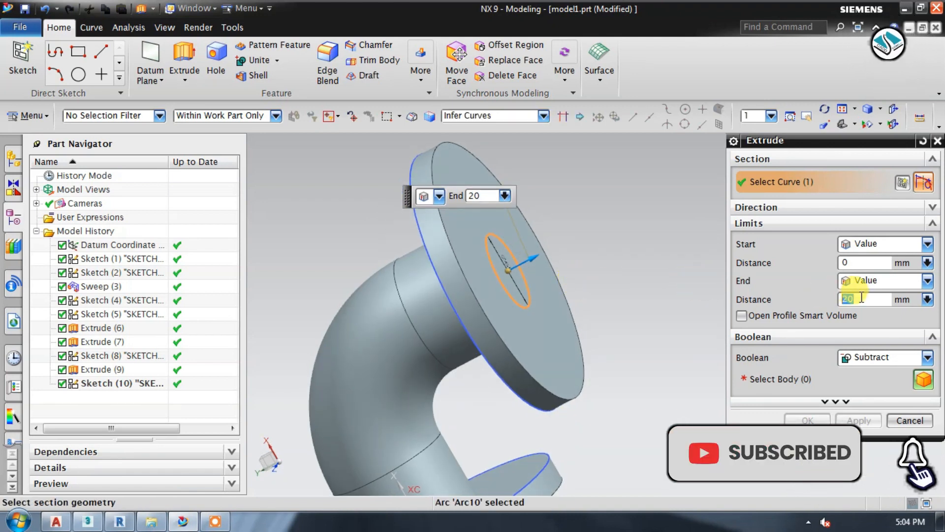
pyautogui.write('-20')
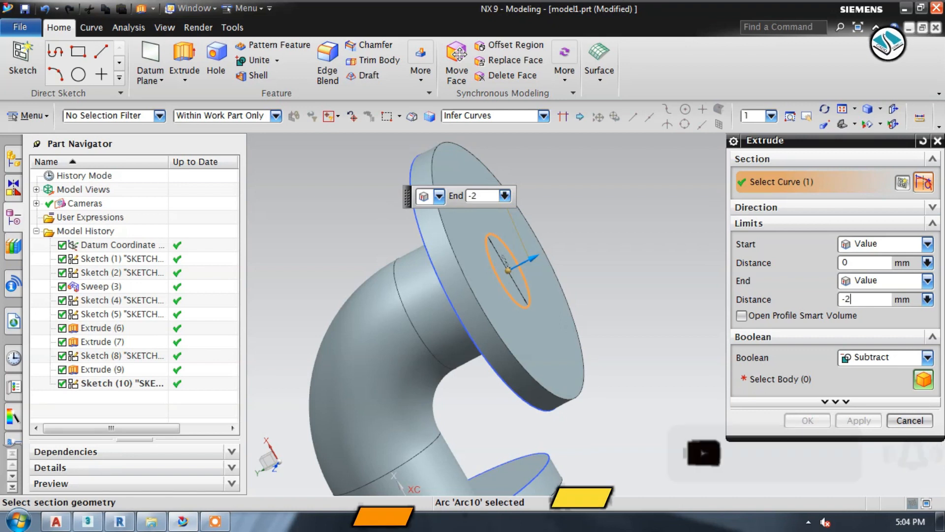
pyautogui.press('Return')
# - Subtract the circle's extrusion from the flange body to cut the bore
pyautogui.click(914, 359)
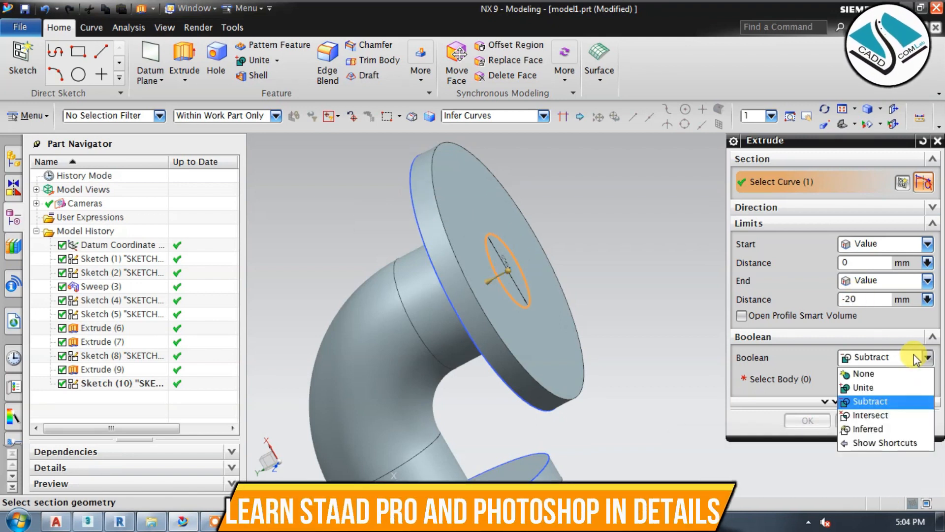
pyautogui.click(888, 372)
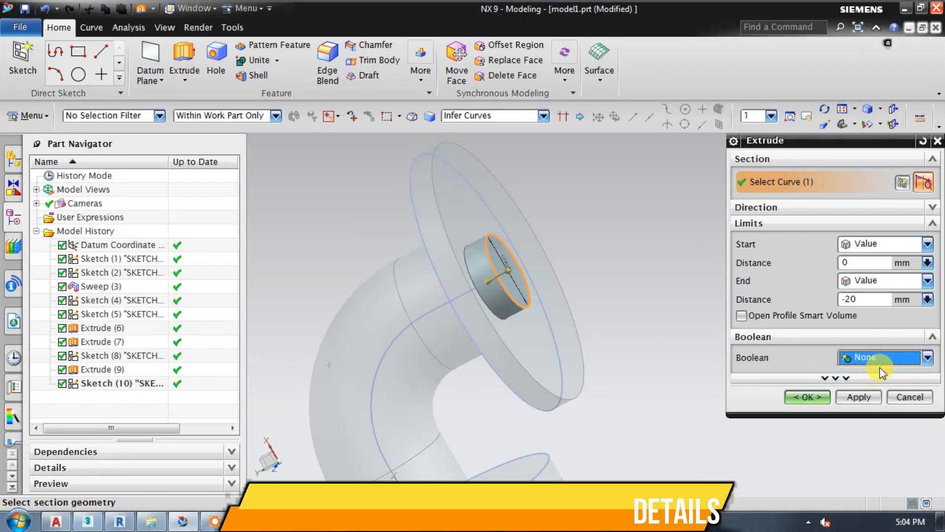
pyautogui.click(911, 359)
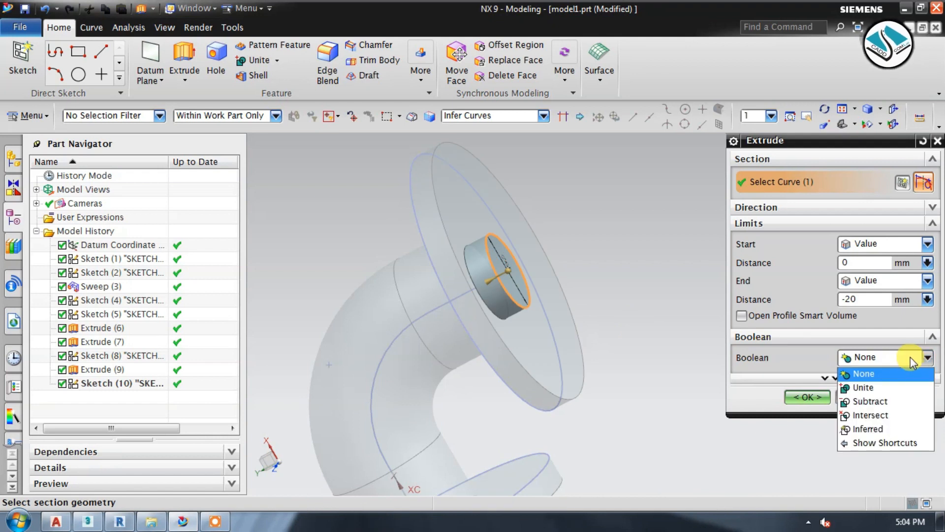
pyautogui.click(882, 401)
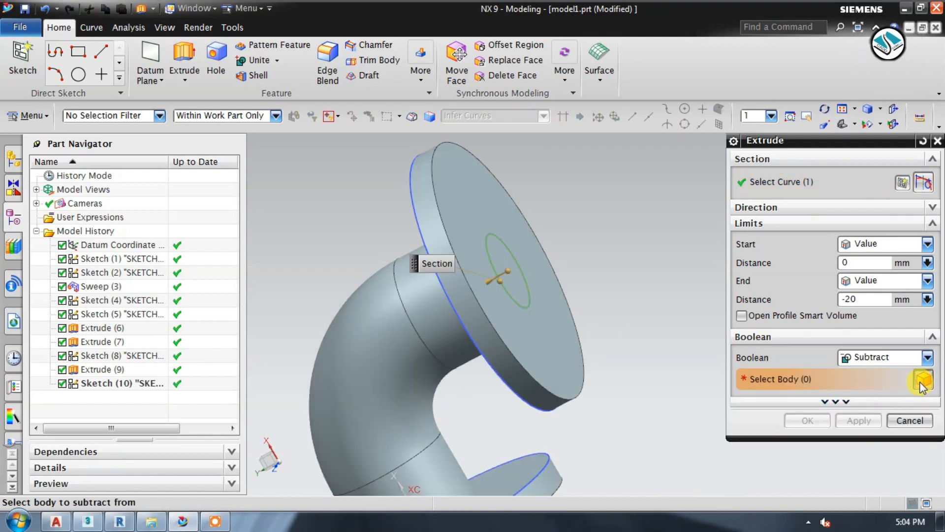
pyautogui.click(540, 339)
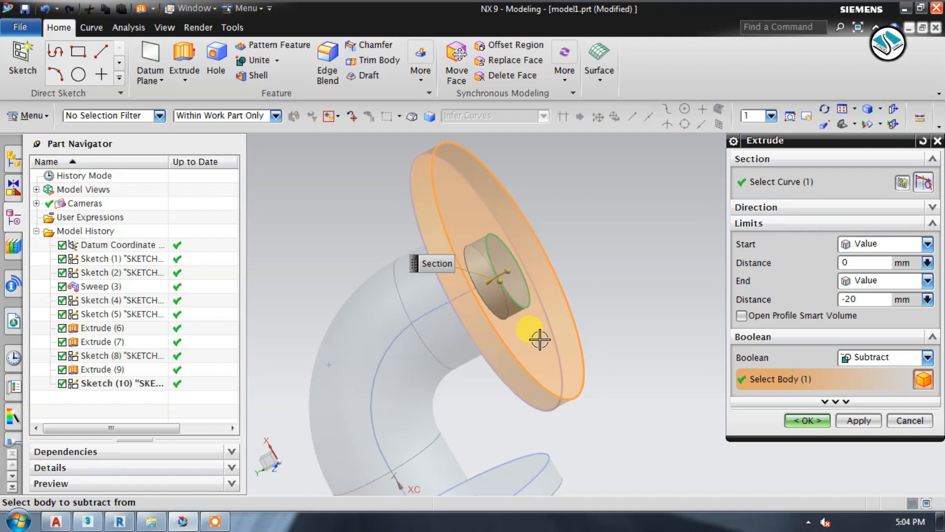
pyautogui.click(808, 420)
# - Sketch a 65 mm diameter circle centred on the pipe's end face inside the flange bore and finish the sketch
pyautogui.moveTo(633, 332)
pyautogui.mouseDown(button='middle')
pyautogui.moveTo(587, 273)
pyautogui.moveTo(578, 333)
pyautogui.moveTo(599, 257)
pyautogui.moveTo(613, 256)
pyautogui.moveTo(592, 318)
pyautogui.moveTo(601, 315)
pyautogui.moveTo(513, 304)
pyautogui.mouseUp(button='middle')
pyautogui.scroll(3, 492, 286)
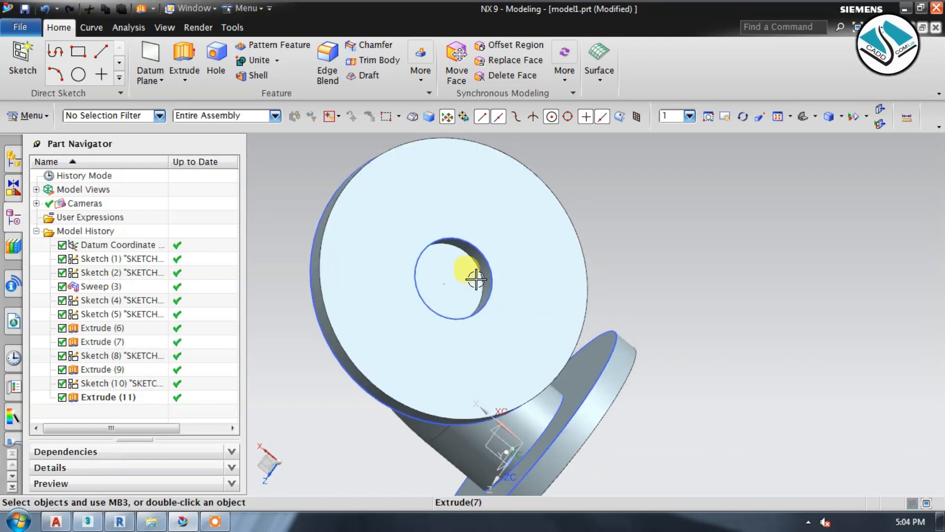
pyautogui.moveTo(458, 279)
pyautogui.mouseDown(button='middle')
pyautogui.moveTo(449, 226)
pyautogui.moveTo(438, 301)
pyautogui.mouseUp(button='middle')
pyautogui.click(35, 63)
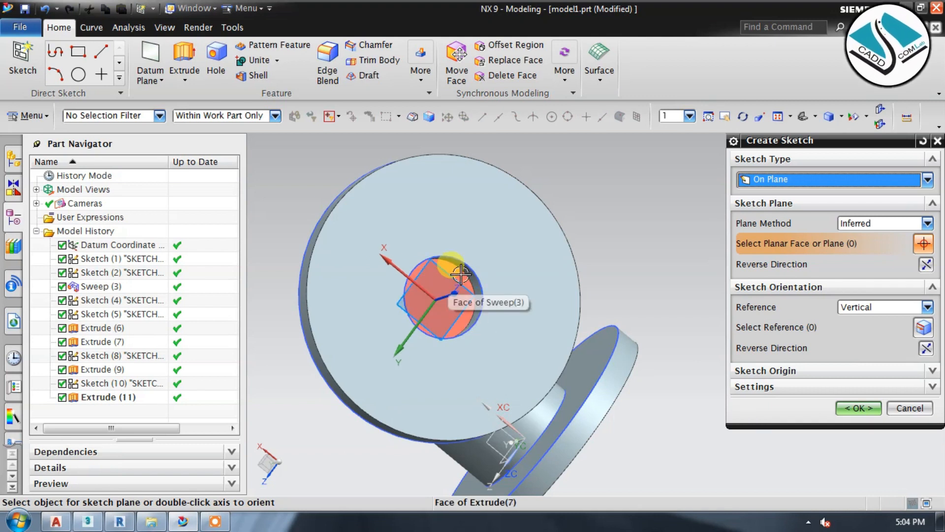
pyautogui.click(460, 281)
pyautogui.click(858, 408)
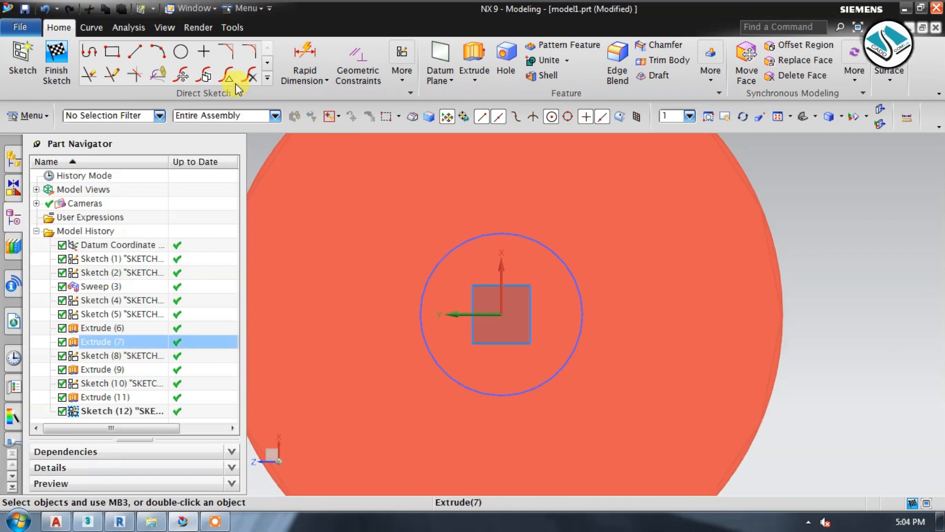
pyautogui.click(181, 51)
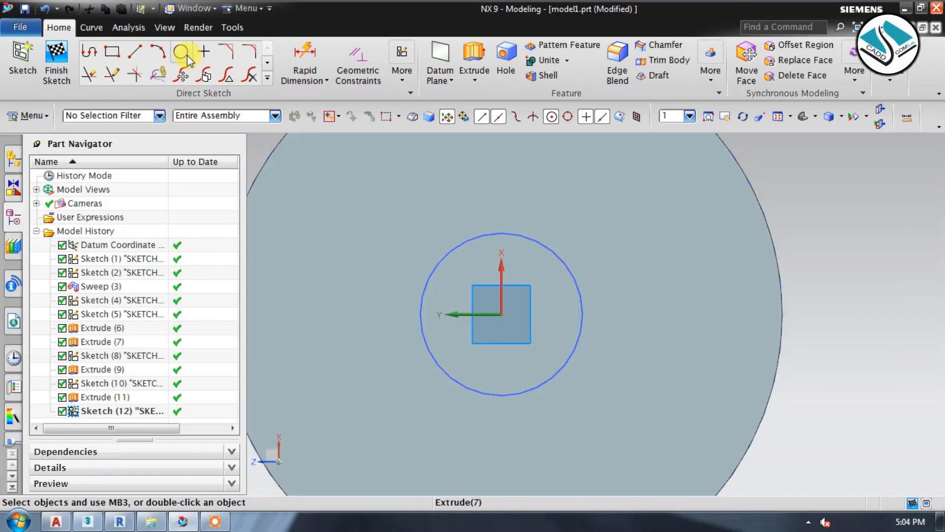
pyautogui.click(498, 308)
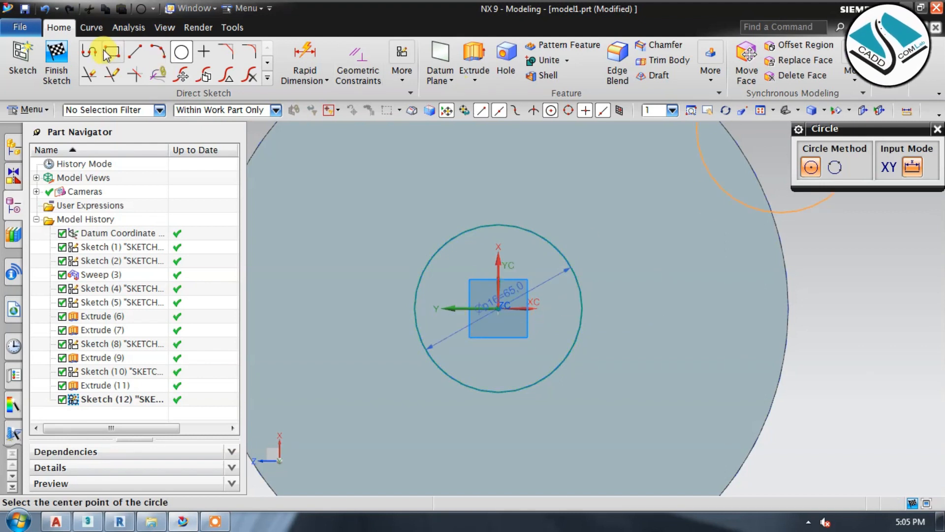
pyautogui.click(56, 56)
# - Set up a Sweep Along Guide with the 65 mm circle on the pipe end as section and the pipe's centreline sketch as guide
pyautogui.moveTo(449, 256); pyautogui.dragTo(449, 224, button='middle')
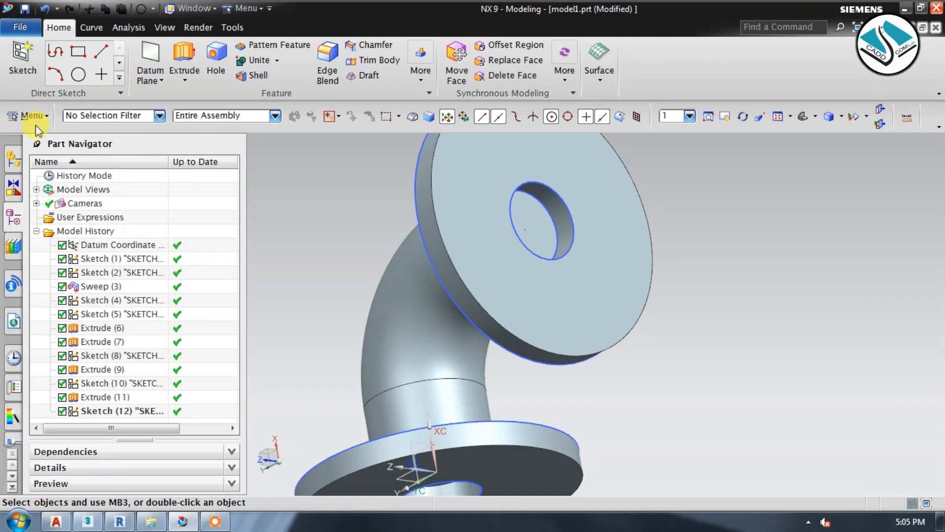
pyautogui.click(35, 122)
pyautogui.moveTo(67, 179)
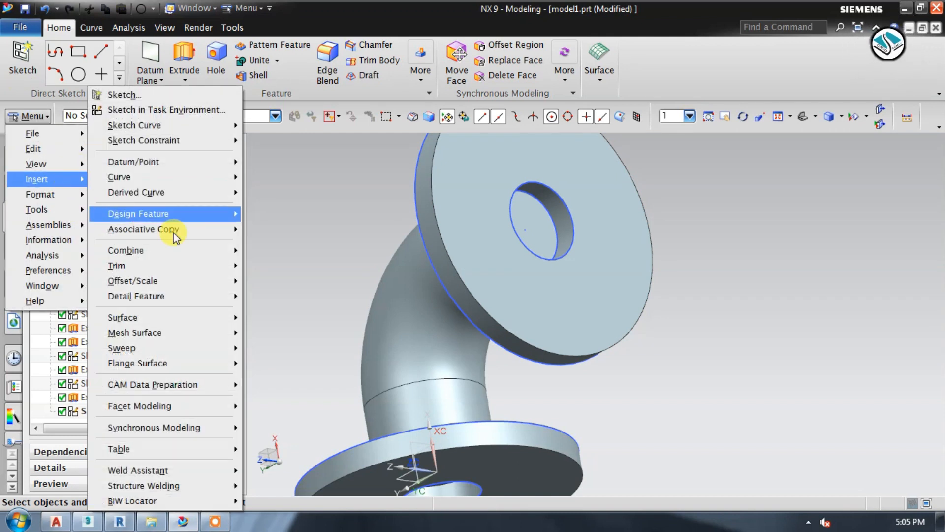
pyautogui.moveTo(226, 348)
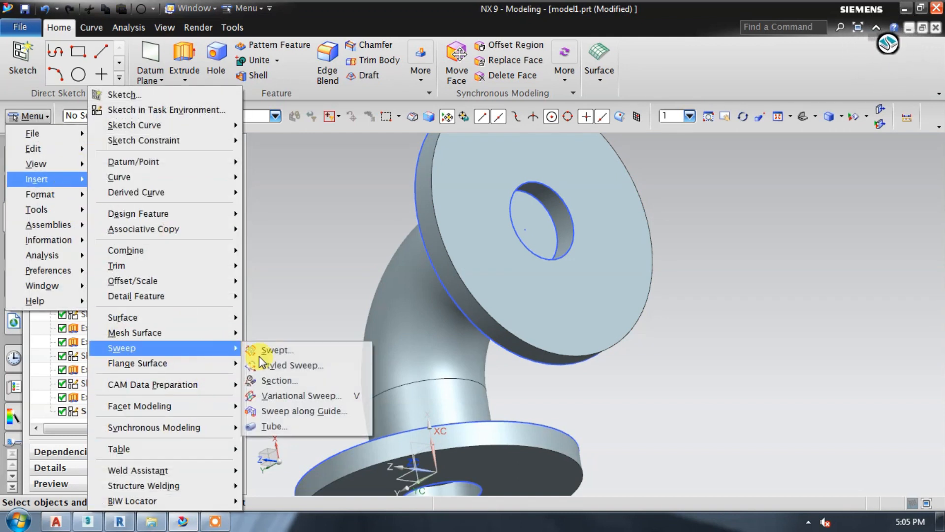
pyautogui.click(306, 411)
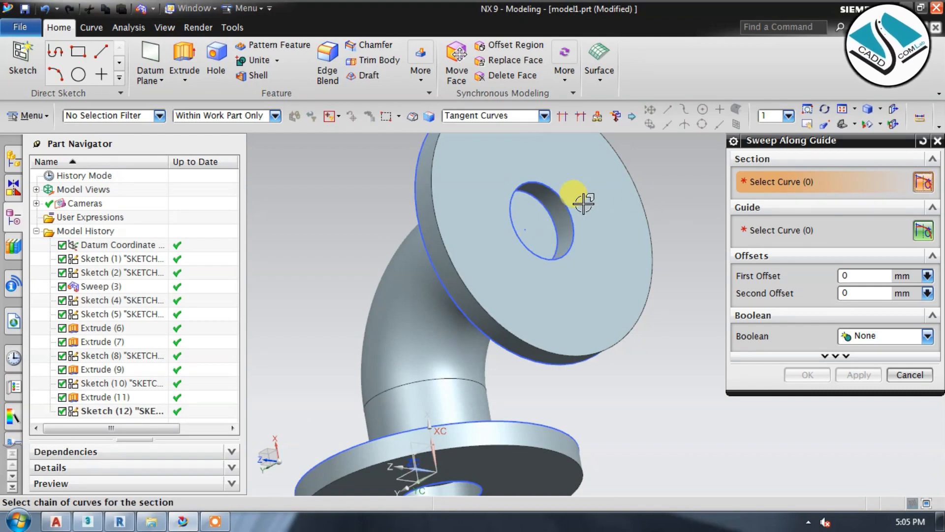
pyautogui.click(545, 204)
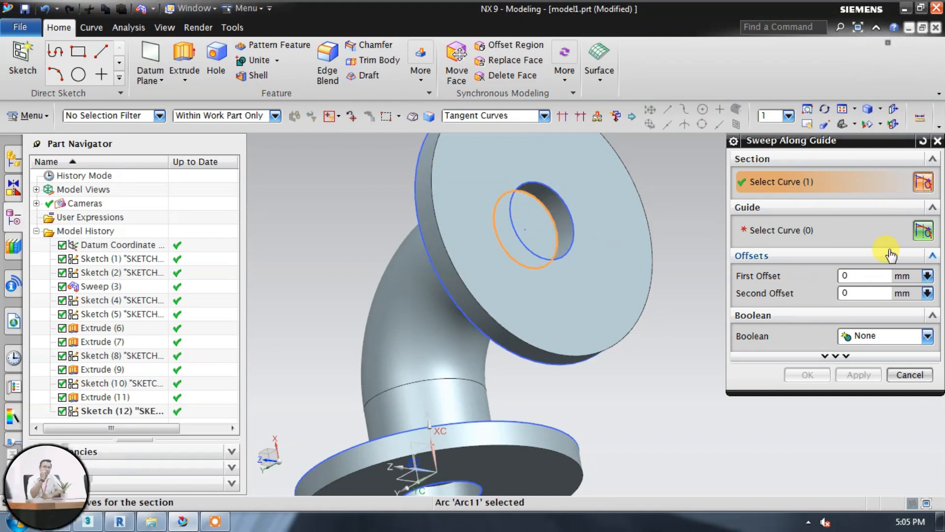
pyautogui.click(923, 230)
pyautogui.click(141, 260)
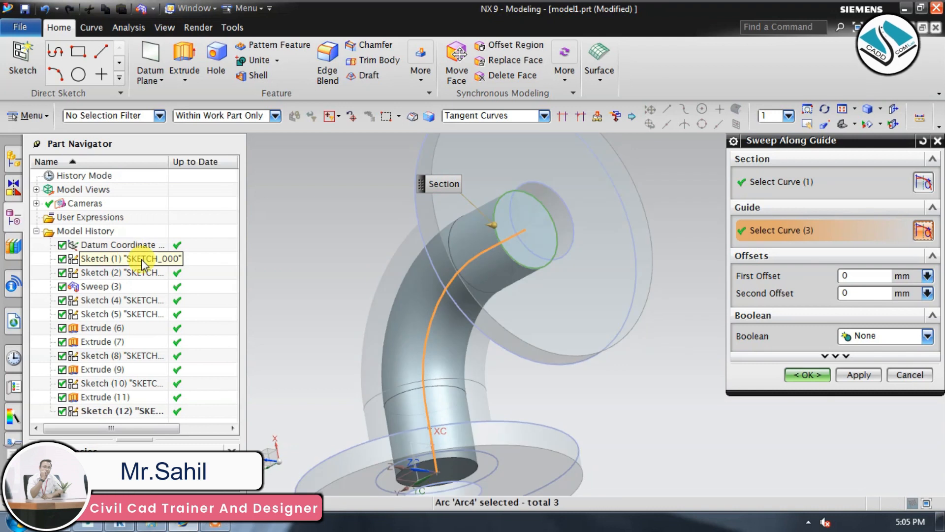
# - Subtract the swept circle from the solid pipe body to hollow out the elbow
pyautogui.click(927, 336)
pyautogui.click(865, 377)
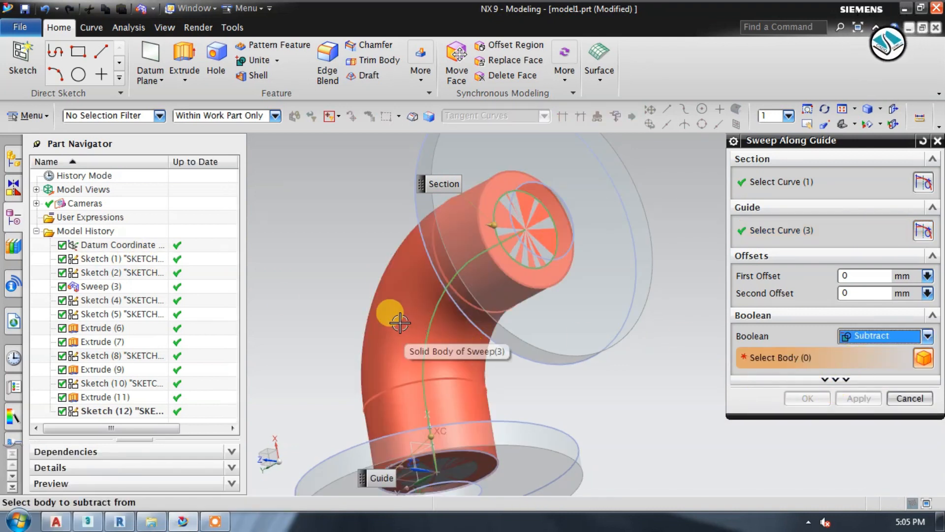
pyautogui.click(492, 359)
pyautogui.click(807, 398)
# - Create a sketch on the outer planar face of the upper flange
pyautogui.moveTo(633, 348); pyautogui.dragTo(605, 217, button='middle')
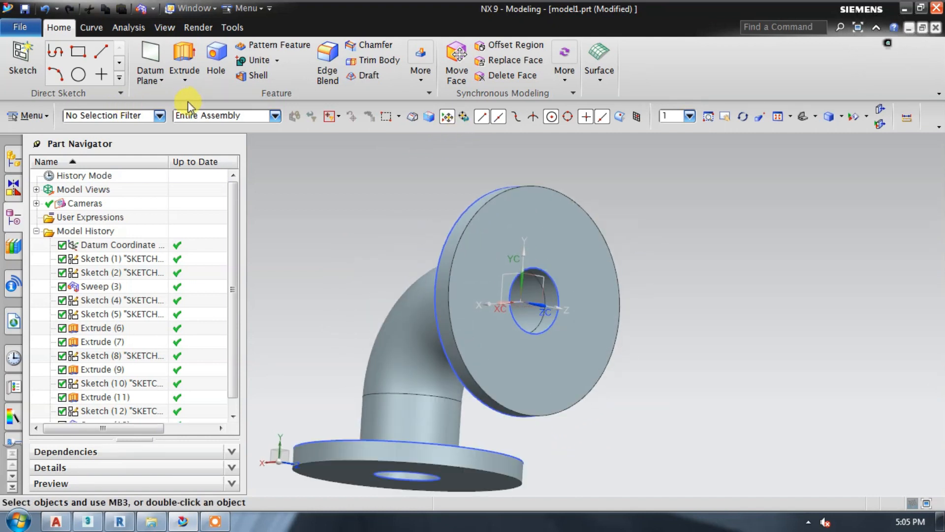
pyautogui.click(21, 54)
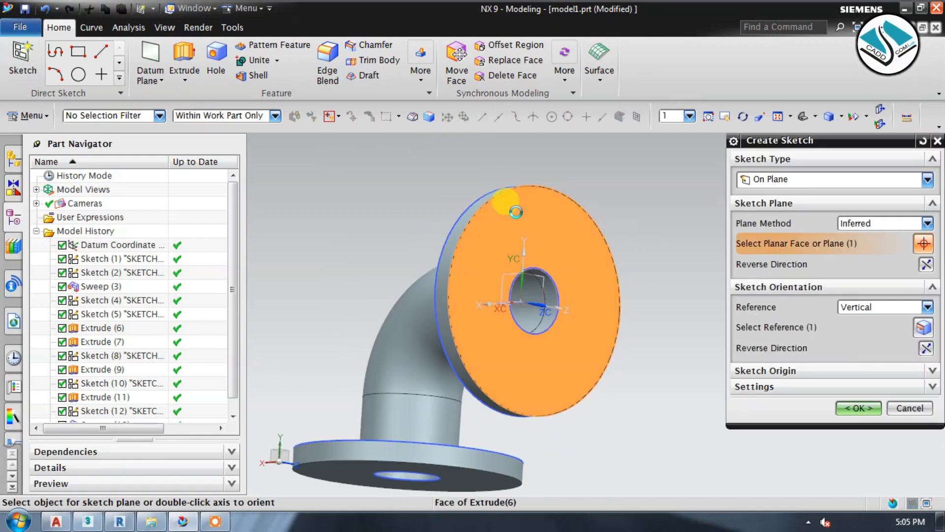
pyautogui.click(519, 224)
pyautogui.click(844, 407)
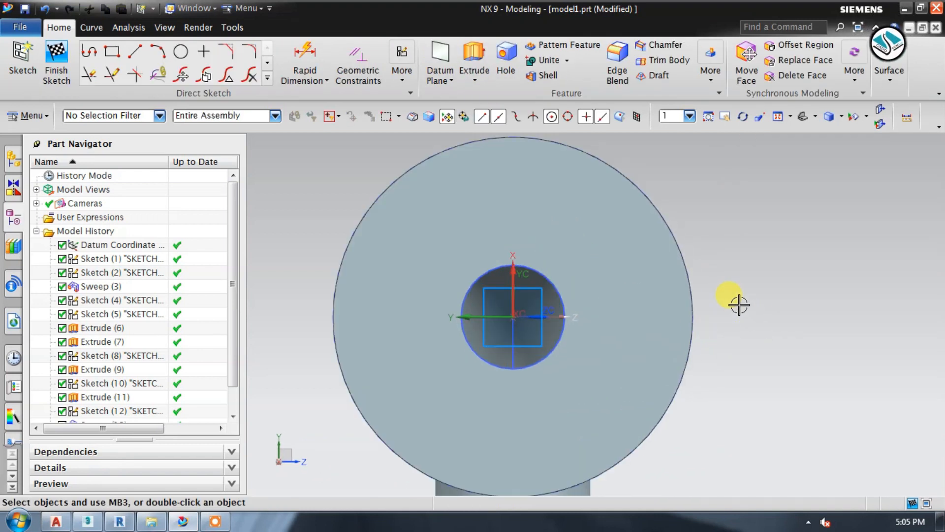
# - Try to sketch a 185 mm diameter circle centred on the flange bore
pyautogui.click(180, 52)
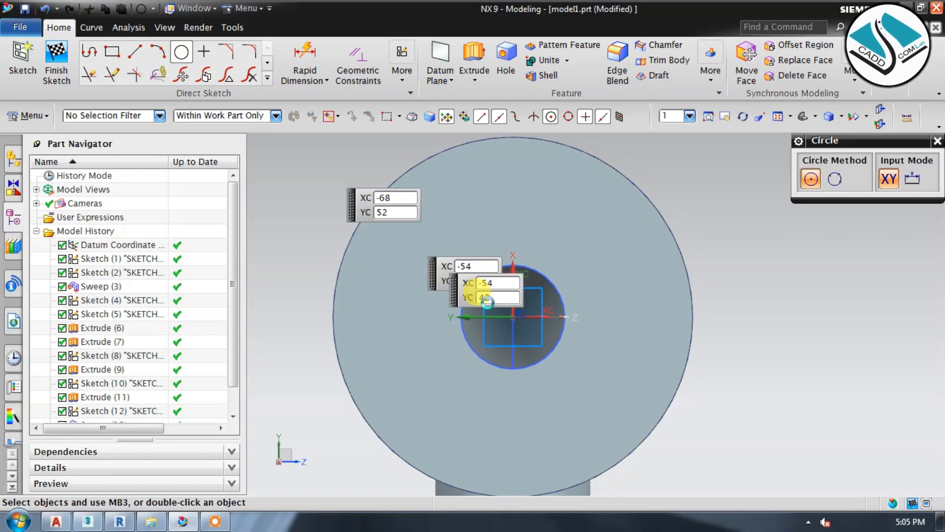
pyautogui.click(514, 317)
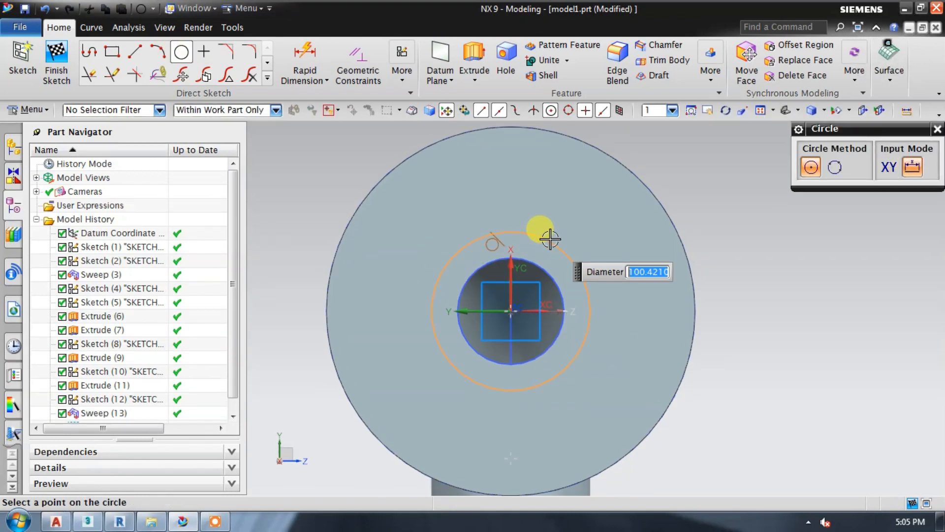
pyautogui.write('185')
pyautogui.press('Return')
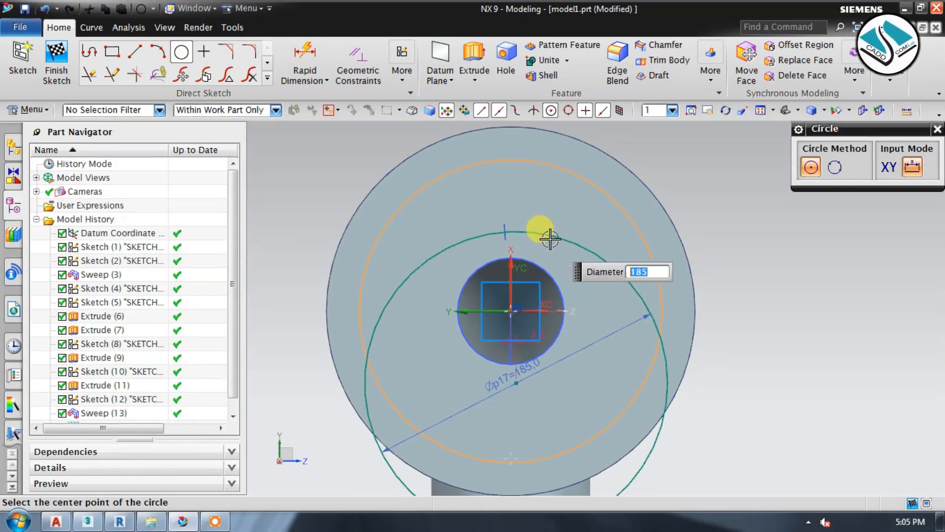
pyautogui.press('Escape')
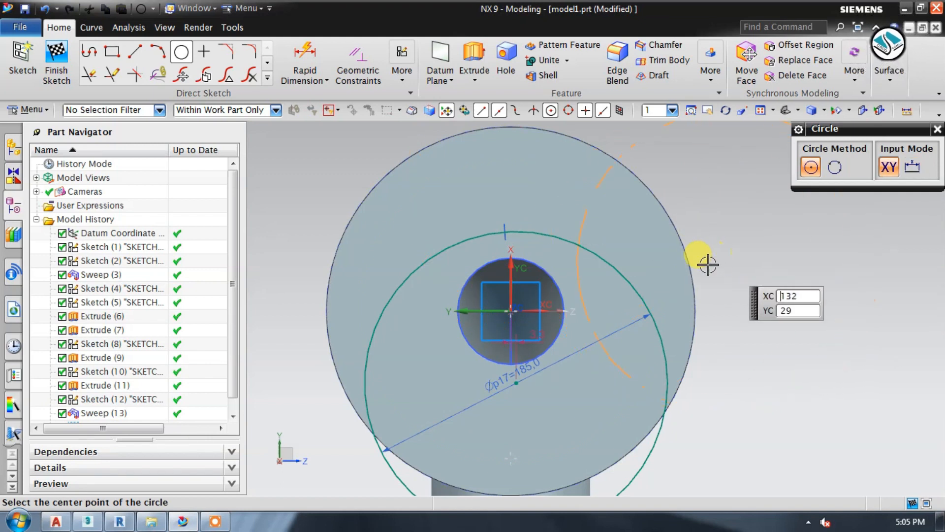
pyautogui.press('Escape')
# - Try to move the off-centre 185 mm circle onto the bore centre, and remove the circle
pyautogui.click(607, 268)
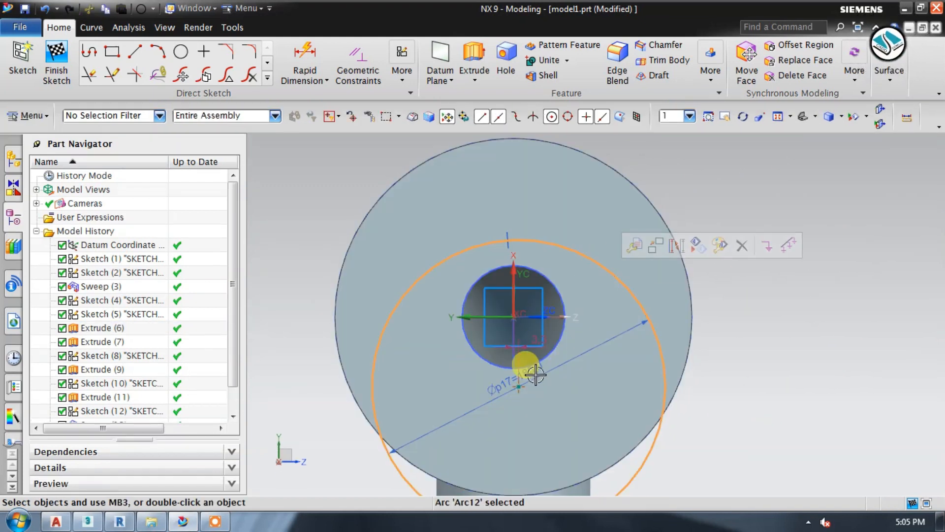
pyautogui.moveTo(515, 318); pyautogui.dragTo(515, 317)
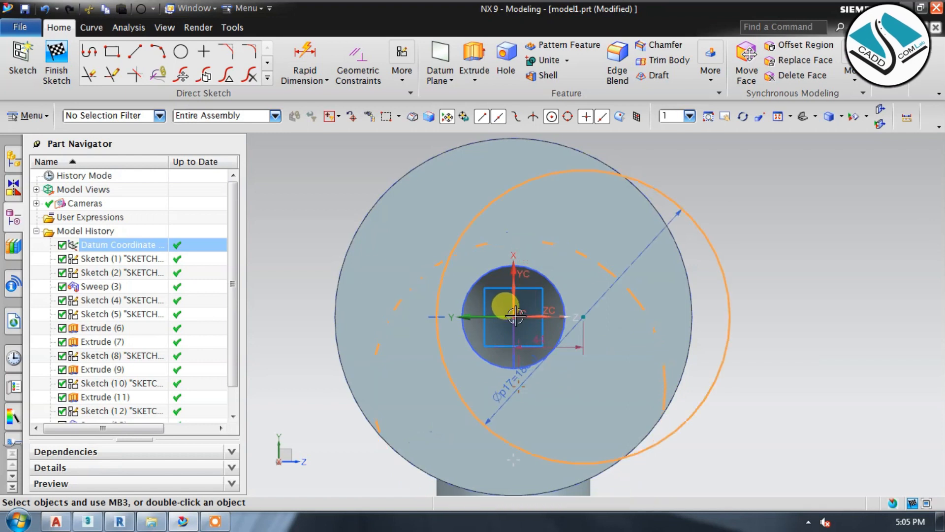
pyautogui.click(697, 226)
pyautogui.doubleClick(697, 226)
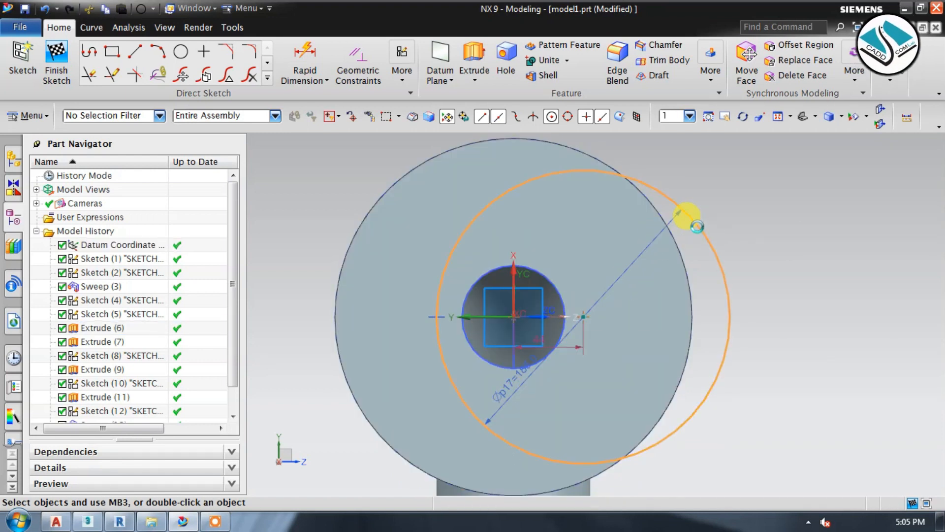
# - Sketch a 185 mm diameter circle on the flange face, centred on the bore
pyautogui.click(186, 54)
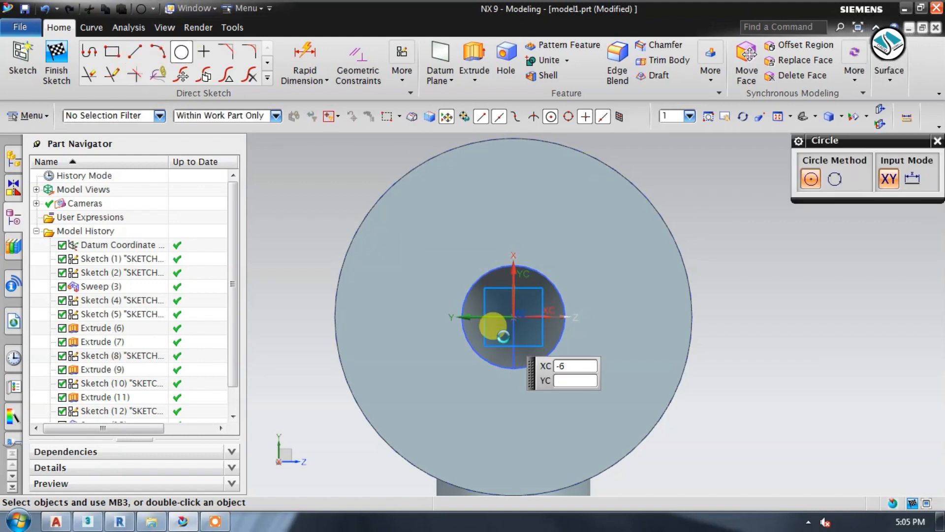
pyautogui.click(513, 311)
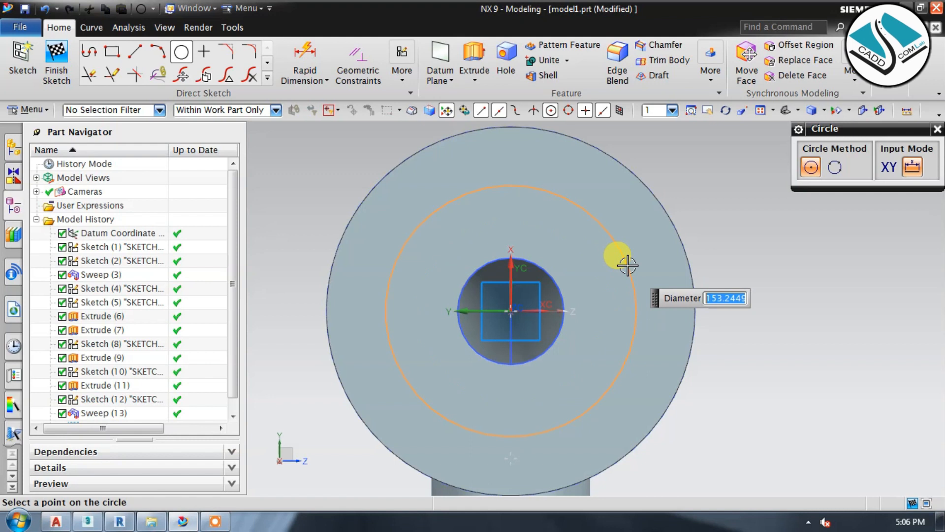
pyautogui.click(627, 266)
pyautogui.press('Escape')
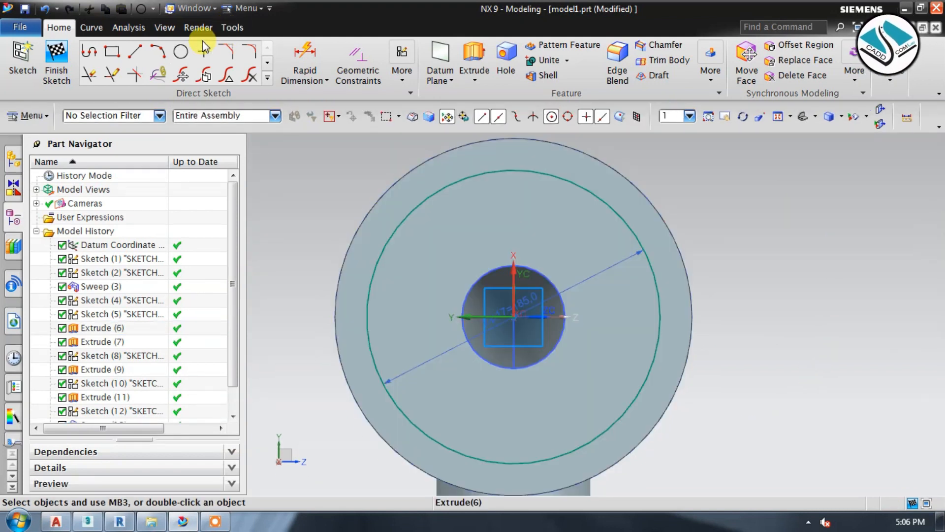
pyautogui.click(362, 271)
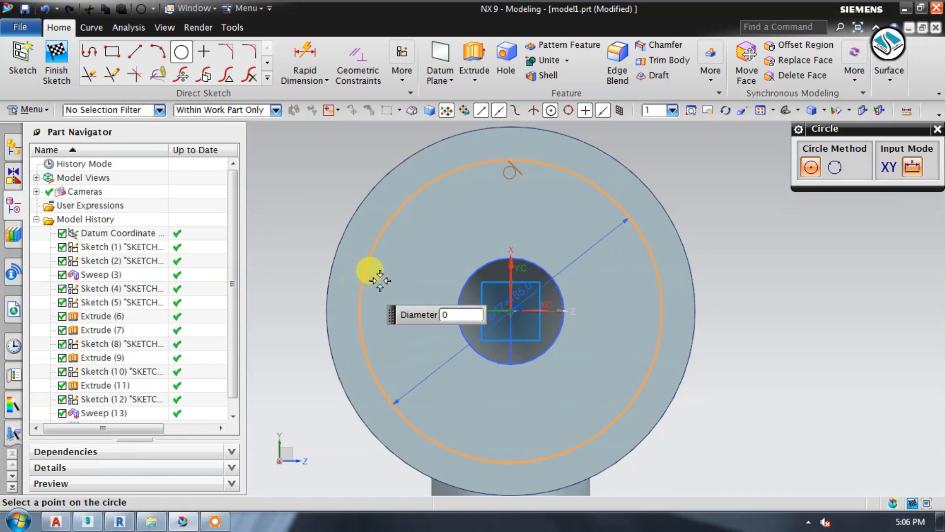
pyautogui.click(396, 279)
pyautogui.scroll(3, 365, 338)
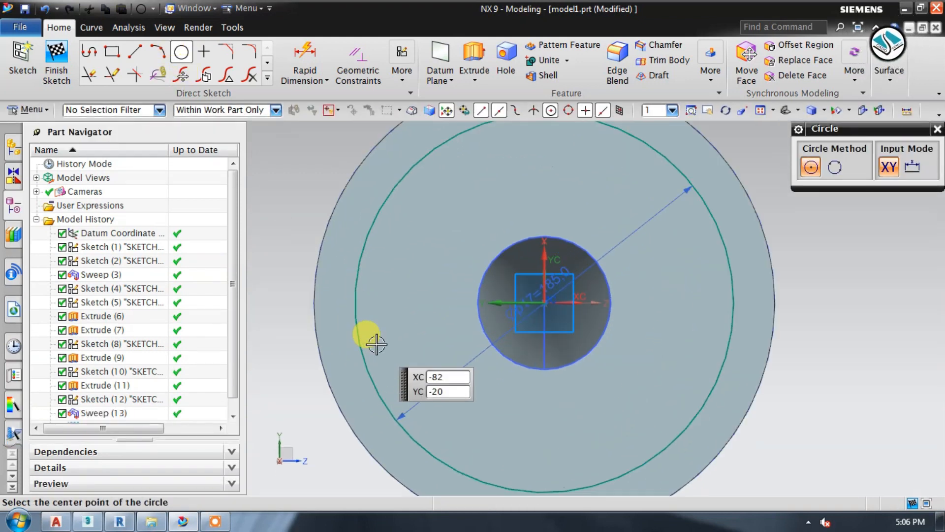
pyautogui.click(351, 337)
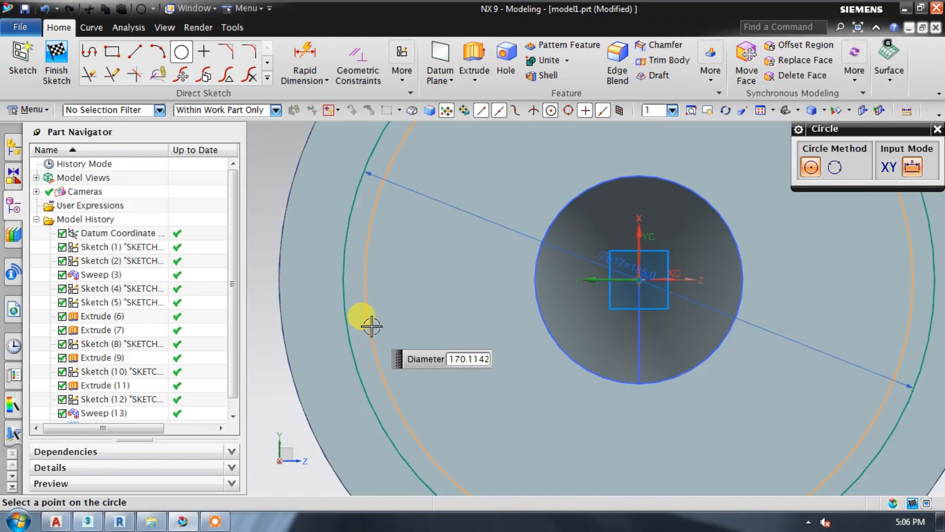
pyautogui.scroll(3, 372, 325)
pyautogui.scroll(-4, 386, 321)
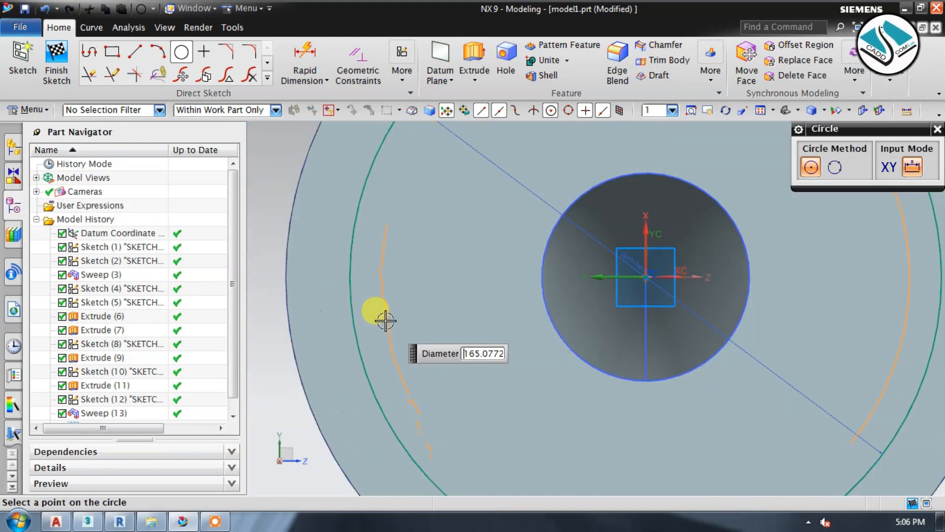
pyautogui.press('Escape')
# - Sketch a 15 mm diameter circle centred on the upper side of the 185 mm circle, away from the bore
pyautogui.click(182, 52)
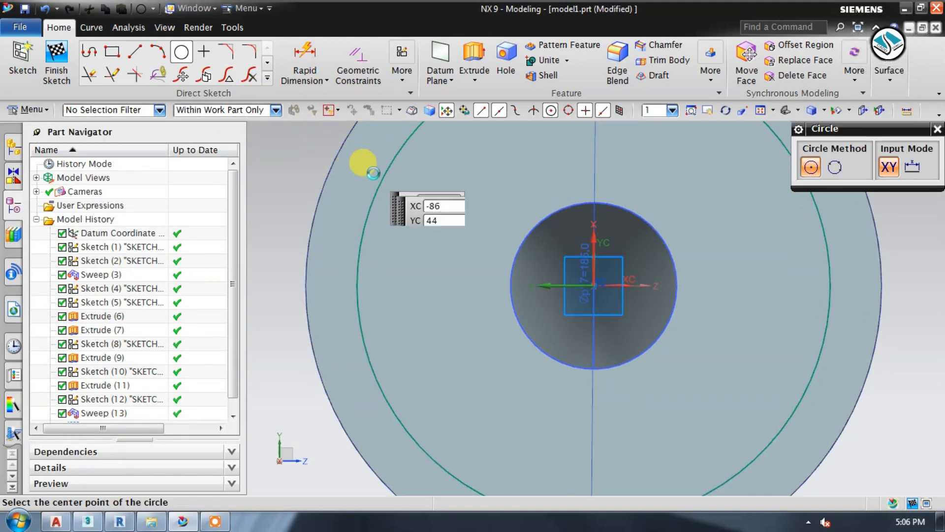
pyautogui.click(381, 175)
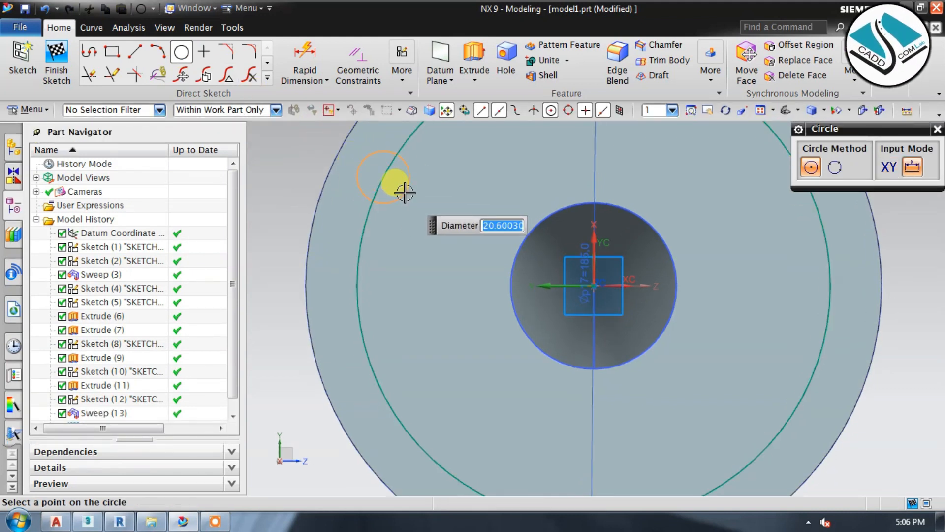
pyautogui.press('Escape')
pyautogui.scroll(-4, 371, 266)
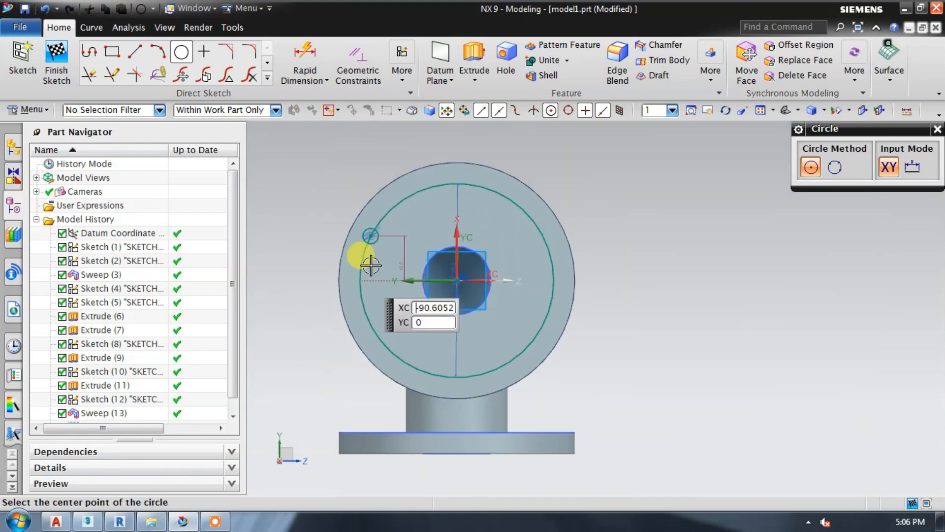
pyautogui.press('Escape')
# - Delete the 185 mm guide circle, keeping the small circle, and finish the sketch
pyautogui.scroll(2, 399, 234)
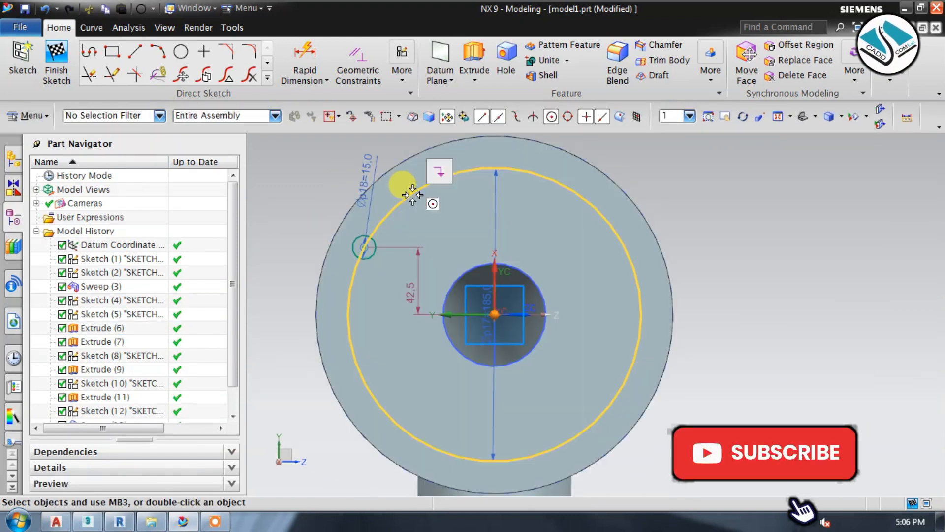
pyautogui.hotkey('ctrl', 'd')
pyautogui.press('Escape')
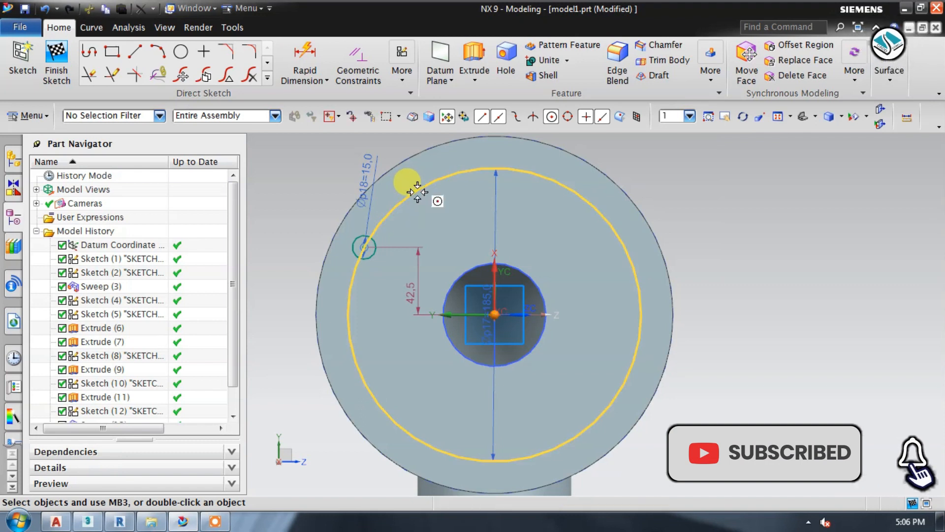
pyautogui.click(424, 188)
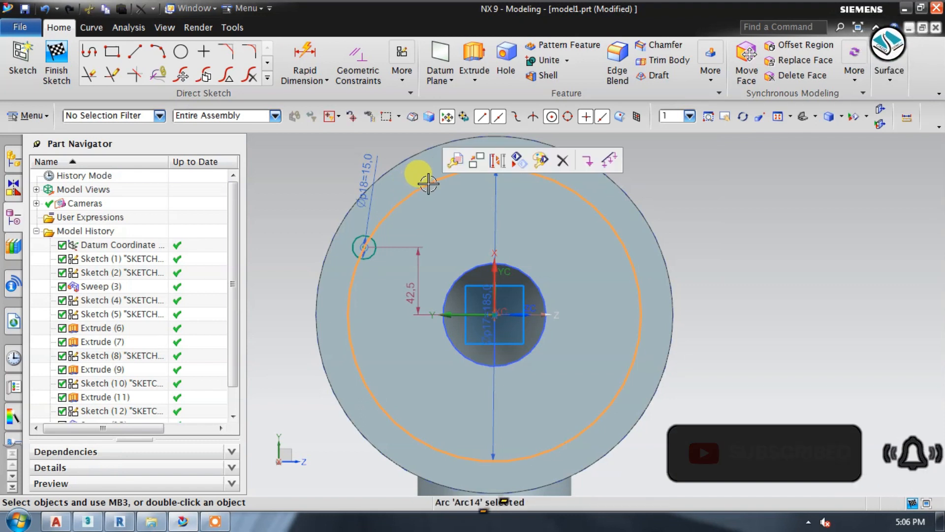
pyautogui.press('Delete')
pyautogui.click(32, 52)
# - Set up an Extrude of the 15 mm circle on the flange face with a start distance of -55 mm
pyautogui.moveTo(332, 204); pyautogui.dragTo(357, 209, button='middle')
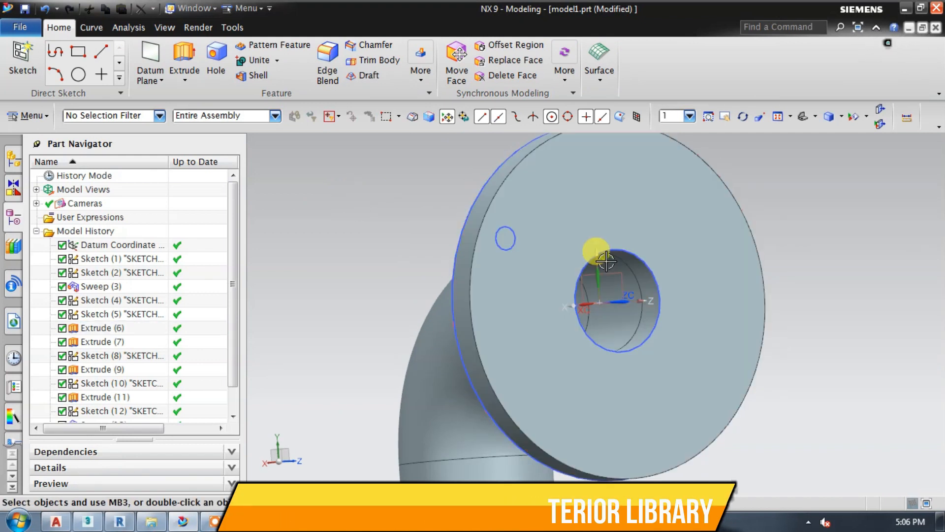
pyautogui.scroll(-1, 728, 241)
pyautogui.moveTo(727, 241); pyautogui.dragTo(680, 227, button='middle')
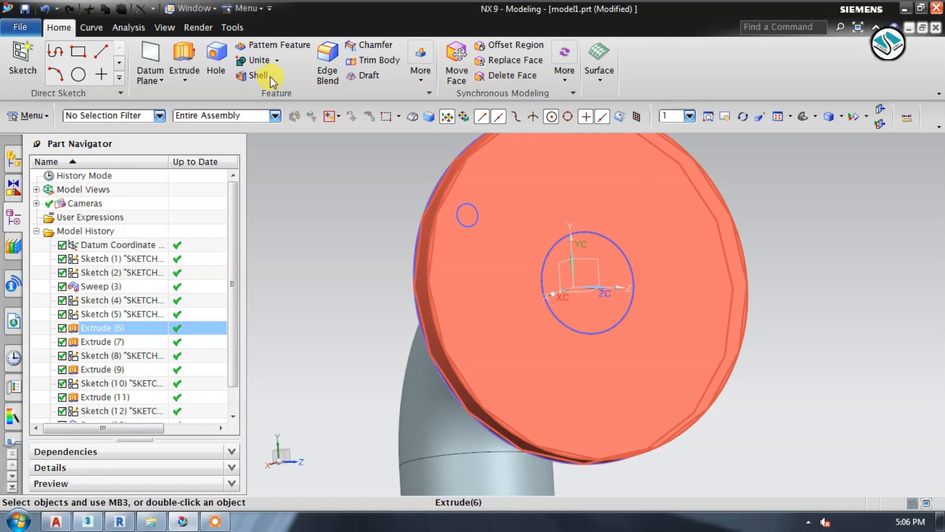
pyautogui.click(183, 56)
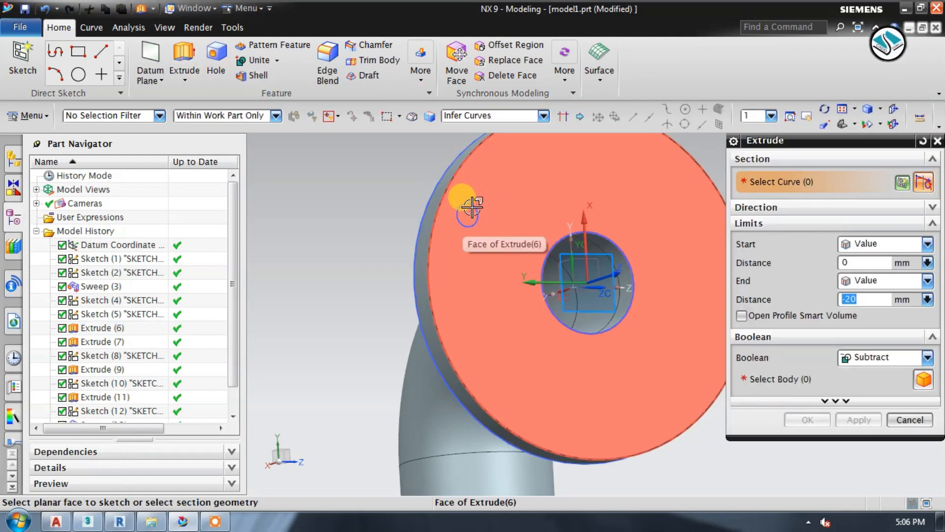
pyautogui.click(455, 206)
pyautogui.moveTo(506, 236); pyautogui.dragTo(595, 229, button='middle')
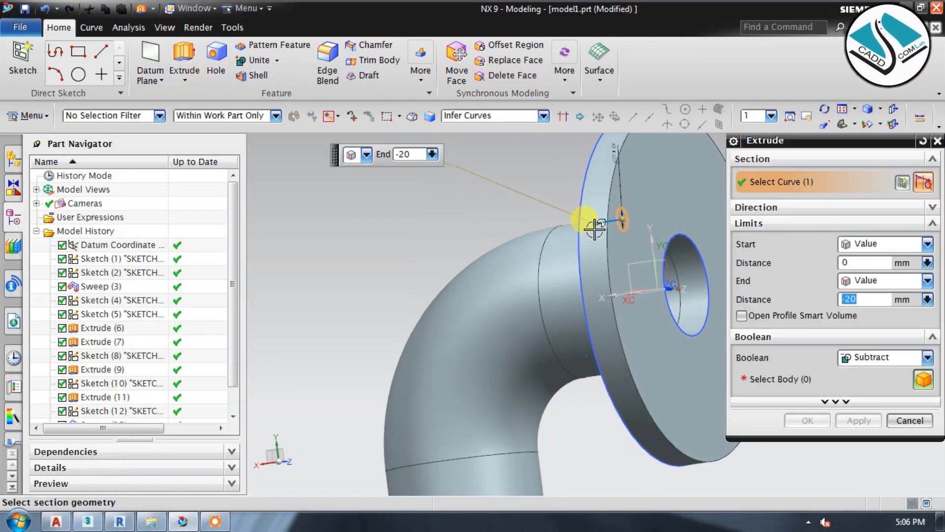
pyautogui.moveTo(623, 220); pyautogui.dragTo(544, 230)
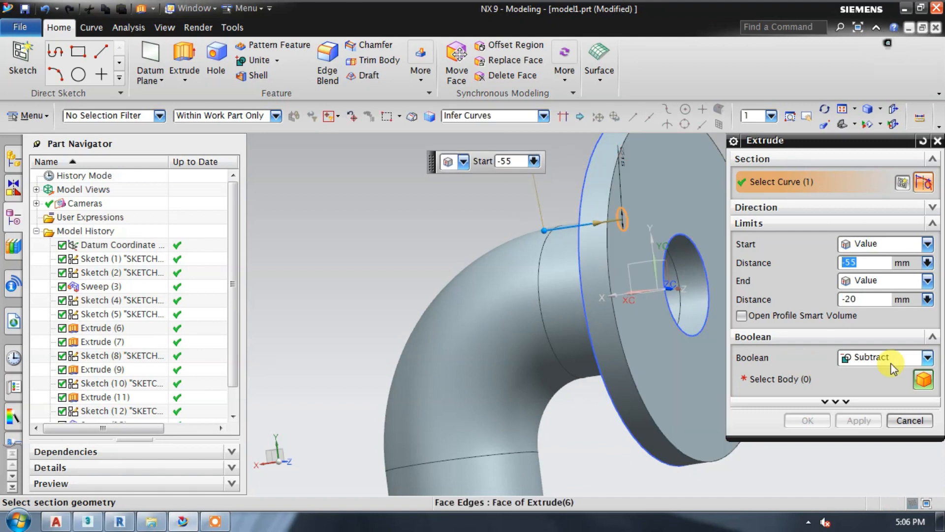
# - Subtract the 15 mm circle's extrusion from the flange body with the end distance set to 0 mm
pyautogui.click(916, 377)
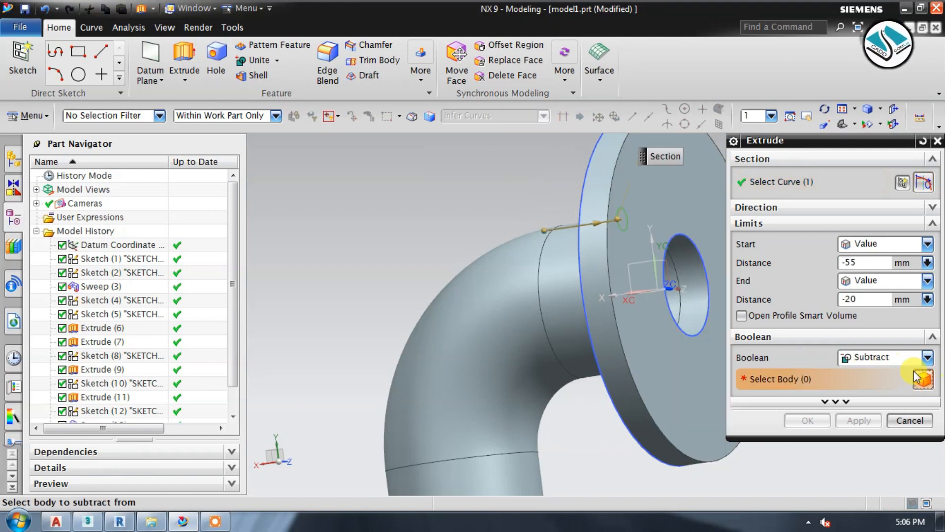
pyautogui.click(668, 204)
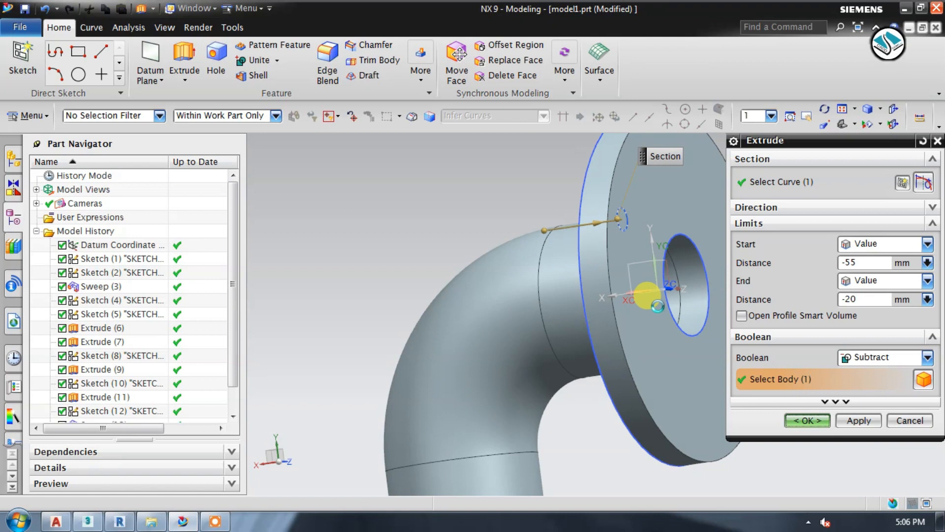
pyautogui.press('Return')
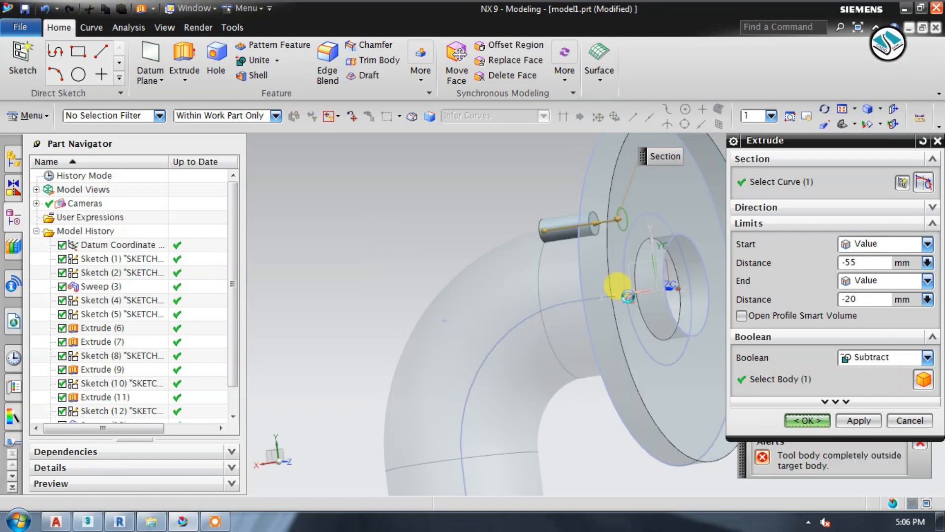
pyautogui.scroll(2, 656, 217)
pyautogui.scroll(2, 600, 218)
pyautogui.moveTo(524, 233); pyautogui.dragTo(613, 233)
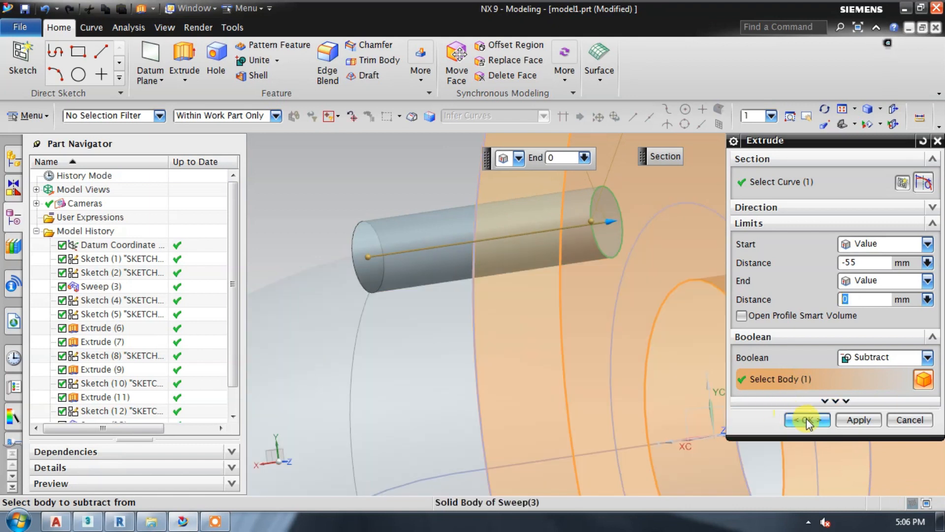
pyautogui.click(807, 420)
# - Start a circular Pattern Feature and select the 15 mm hole in the flange as the feature to pattern
pyautogui.moveTo(563, 270); pyautogui.dragTo(713, 291, button='middle')
pyautogui.scroll(-2, 579, 273)
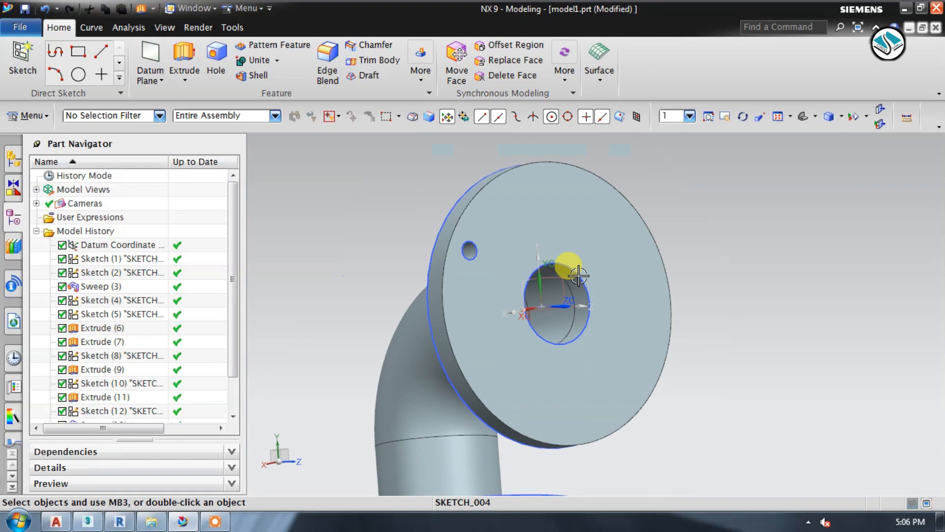
pyautogui.scroll(1, 717, 263)
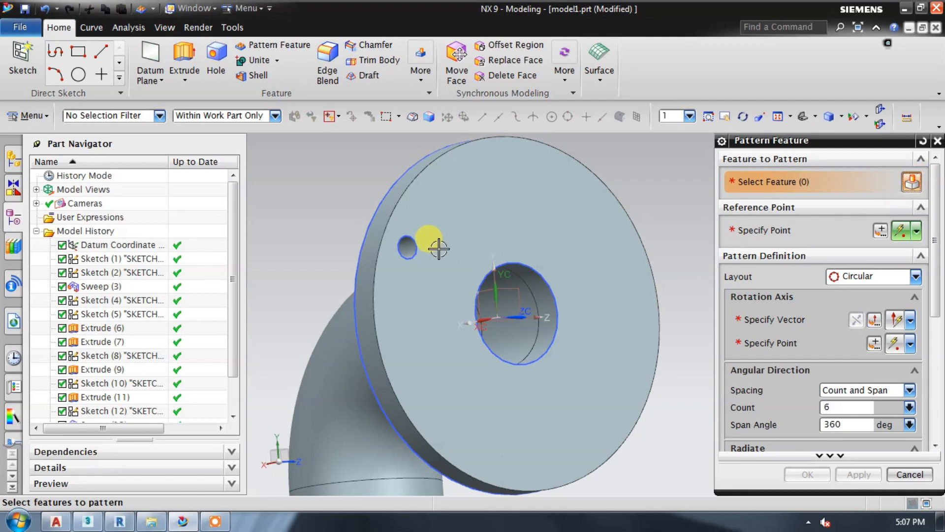
pyautogui.scroll(3, 433, 254)
pyautogui.click(338, 243)
pyautogui.scroll(-3, 337, 243)
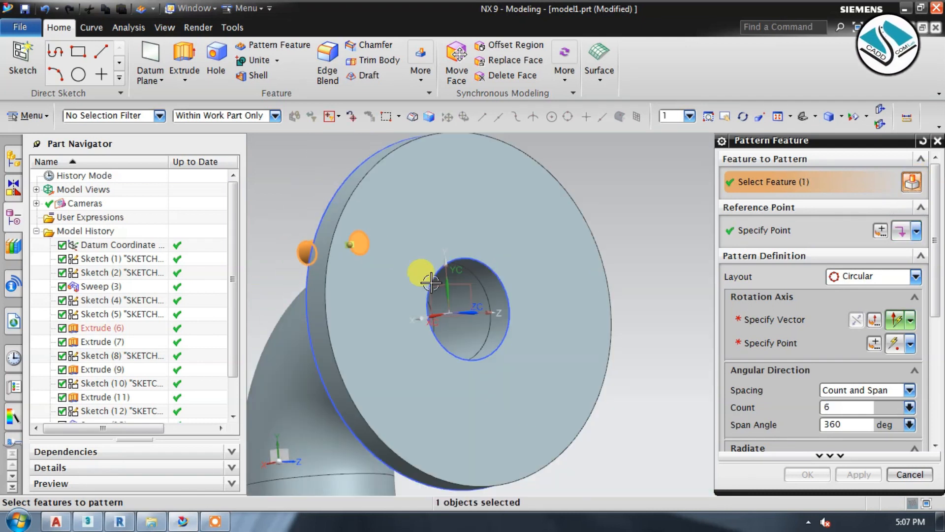
# - Pattern the hole circularly with count 6 over 360 degrees, using the bore centre as reference point and the bore's cylindrical face as rotation axis
pyautogui.click(899, 231)
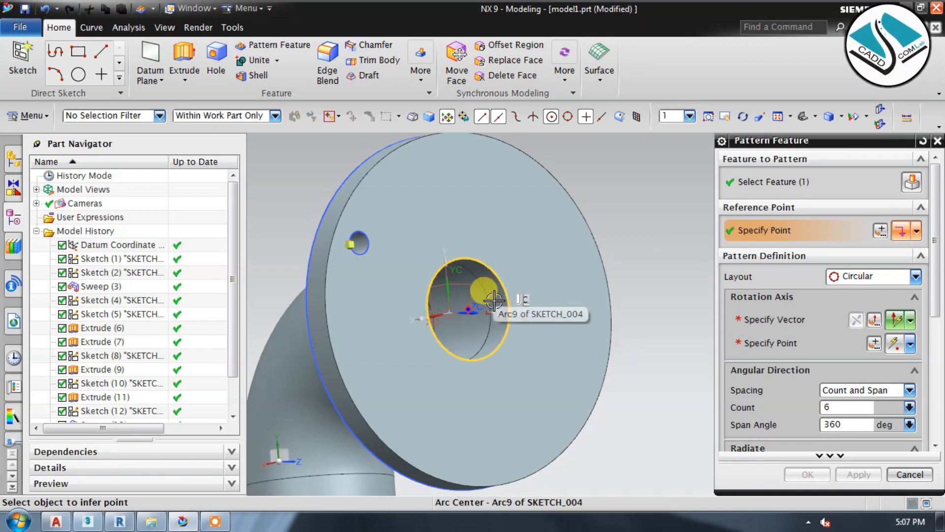
pyautogui.click(453, 310)
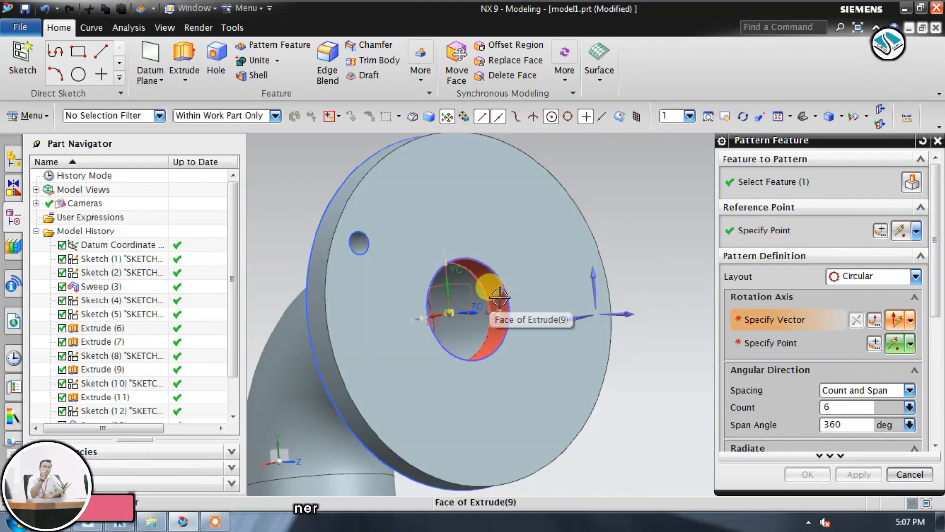
pyautogui.click(490, 285)
pyautogui.moveTo(555, 391); pyautogui.dragTo(571, 375, button='middle')
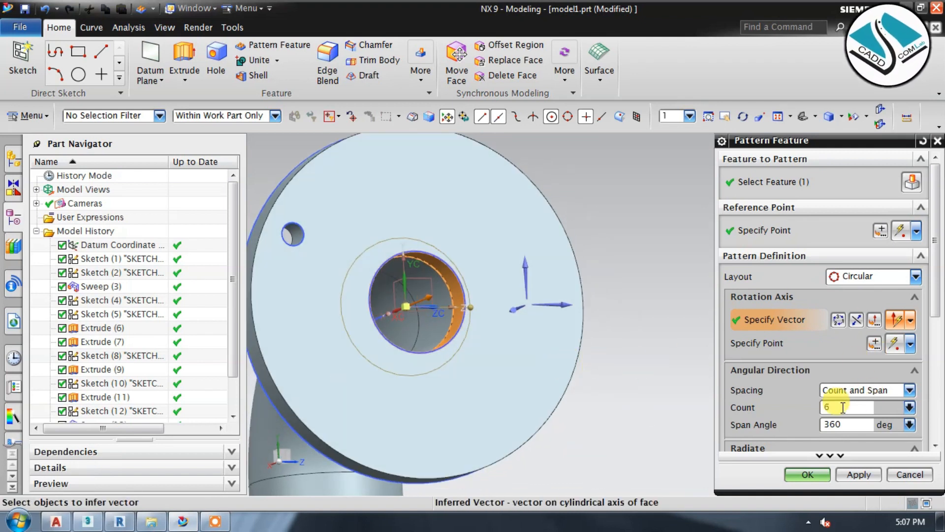
pyautogui.click(857, 473)
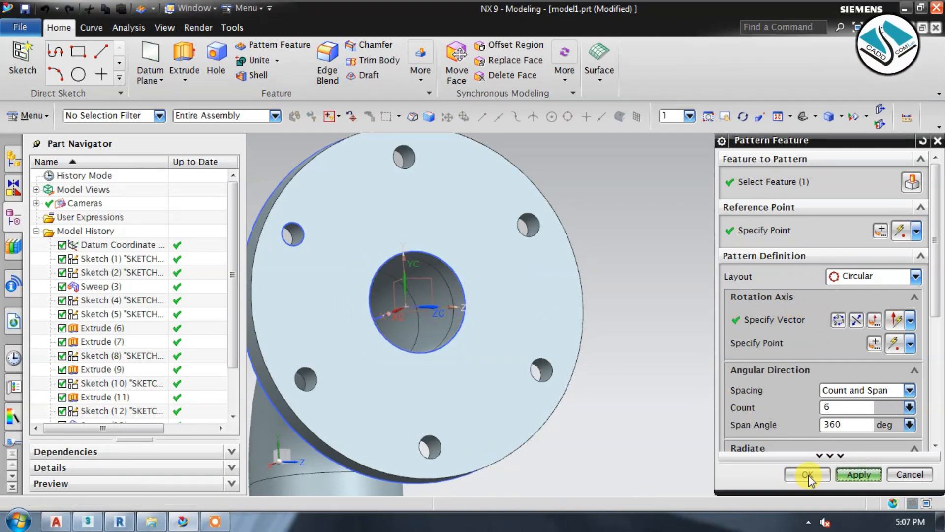
pyautogui.scroll(-3, 566, 256)
pyautogui.press('Escape')
# - Start a sketch on the outer face of the elbow's other flange, which has no bolt holes
pyautogui.moveTo(576, 261); pyautogui.dragTo(610, 190, button='middle')
pyautogui.click(22, 57)
pyautogui.click(546, 237)
pyautogui.click(857, 408)
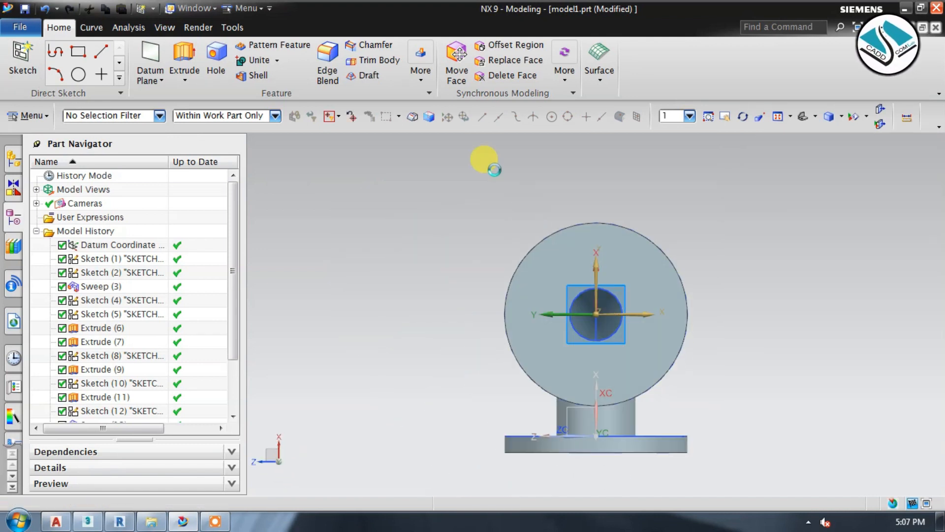
# - Sketch a 185 mm diameter guide circle centred on the bore of this flange
pyautogui.click(181, 51)
pyautogui.scroll(3, 621, 329)
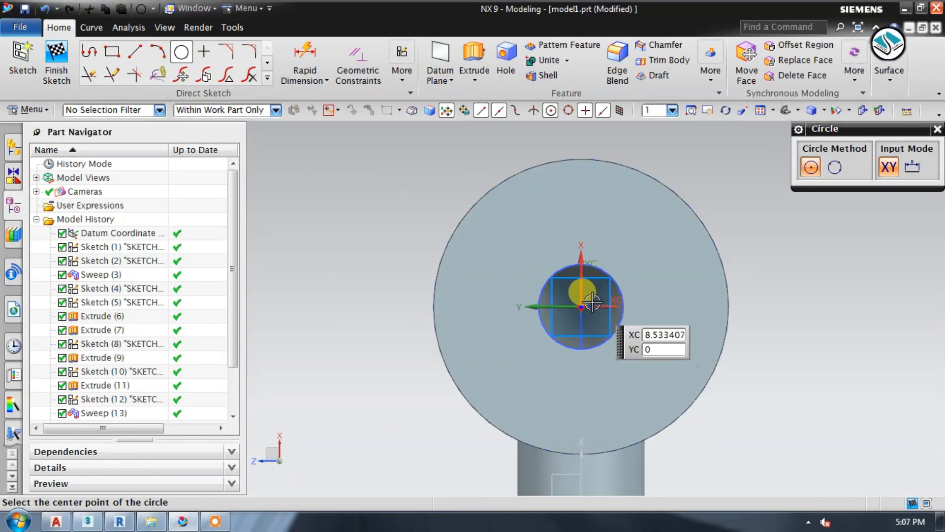
pyautogui.click(581, 307)
pyautogui.press('Return')
pyautogui.press('Escape')
pyautogui.press('Escape')
pyautogui.scroll(1, 722, 259)
pyautogui.scroll(1, 723, 259)
pyautogui.click(181, 51)
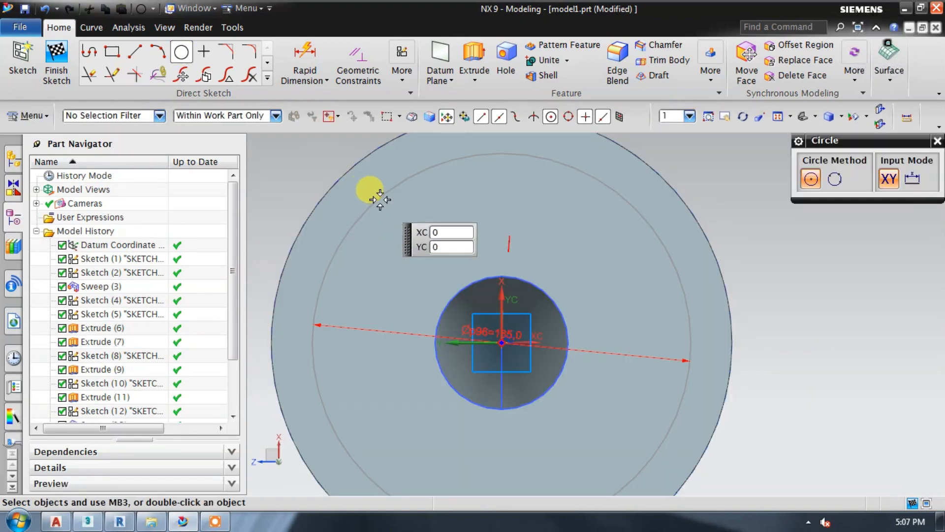
pyautogui.click(380, 191)
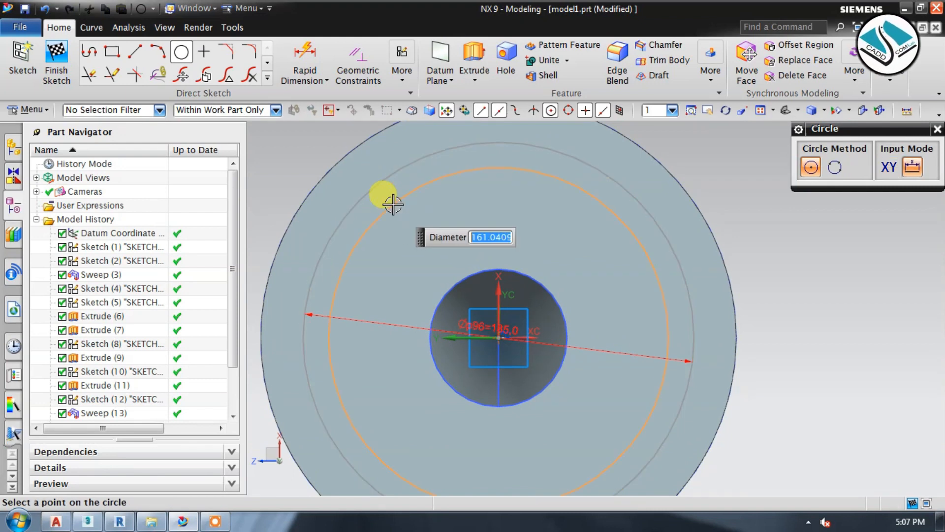
pyautogui.press('Escape')
pyautogui.press('Escape')
# - Sketch a 15 mm diameter circle centred on the upper part of the 185 mm circle, slightly off the vertical axis
pyautogui.click(181, 51)
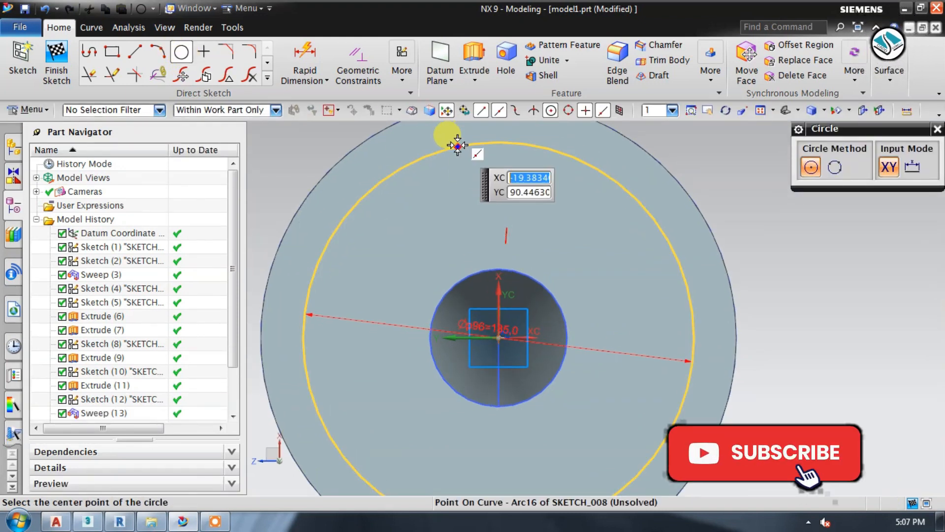
pyautogui.click(458, 146)
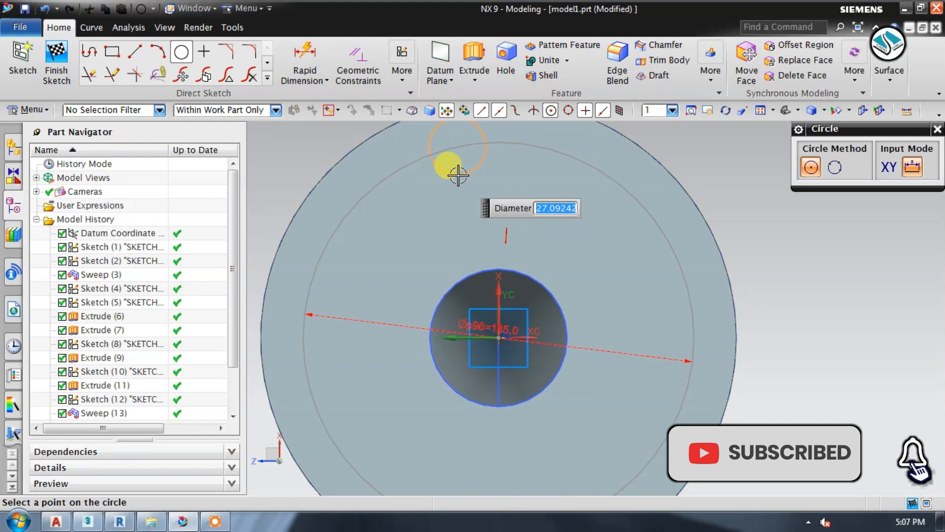
pyautogui.write('5')
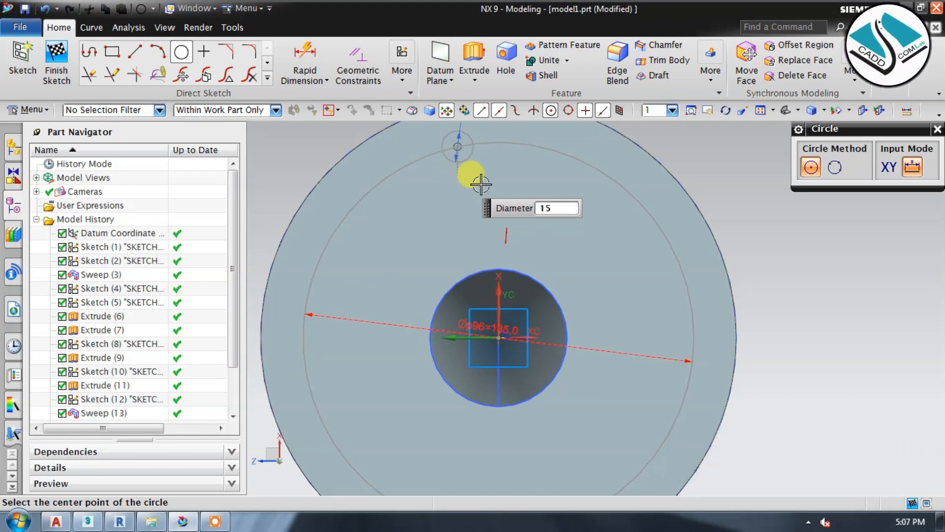
pyautogui.press('Return')
pyautogui.press('Escape')
# - Delete the 185 mm guide circle, keeping the small circle, and finish the sketch
pyautogui.scroll(-2, 533, 161)
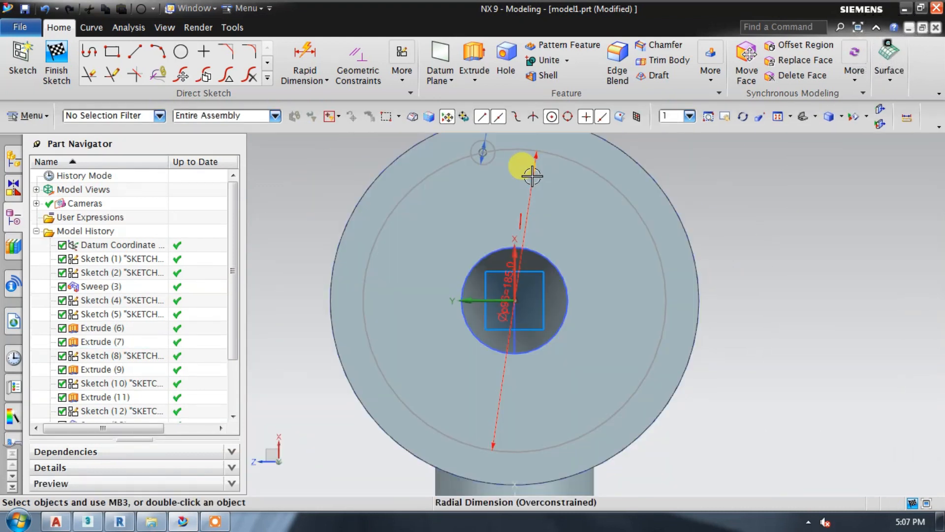
pyautogui.rightClick(562, 159)
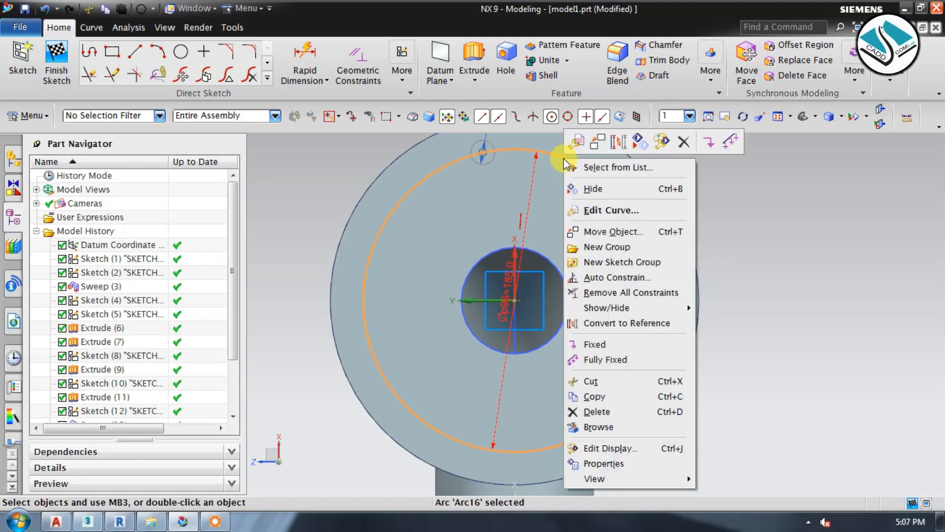
pyautogui.click(596, 411)
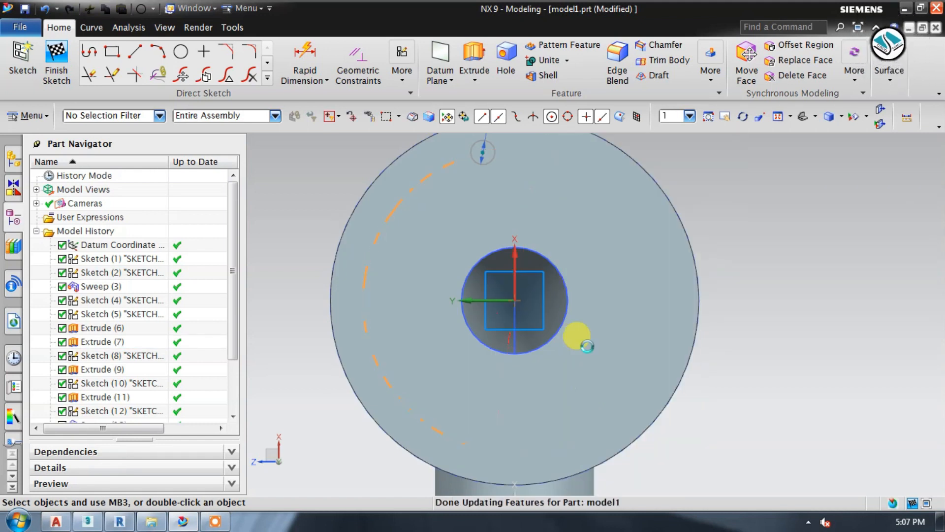
pyautogui.click(74, 64)
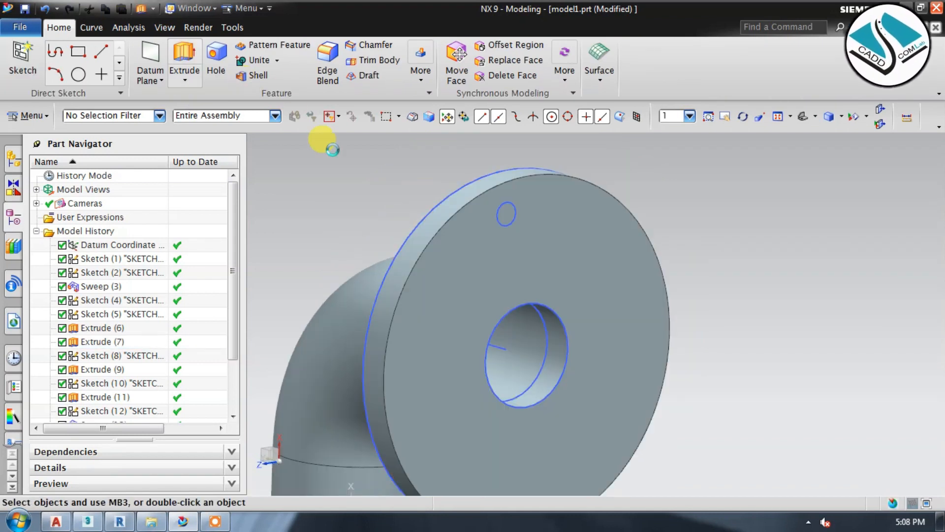
# - Set up an Extrude of the 15 mm circle on this flange with an end distance of -90 mm
pyautogui.click(505, 220)
pyautogui.moveTo(538, 232); pyautogui.dragTo(560, 238, button='middle')
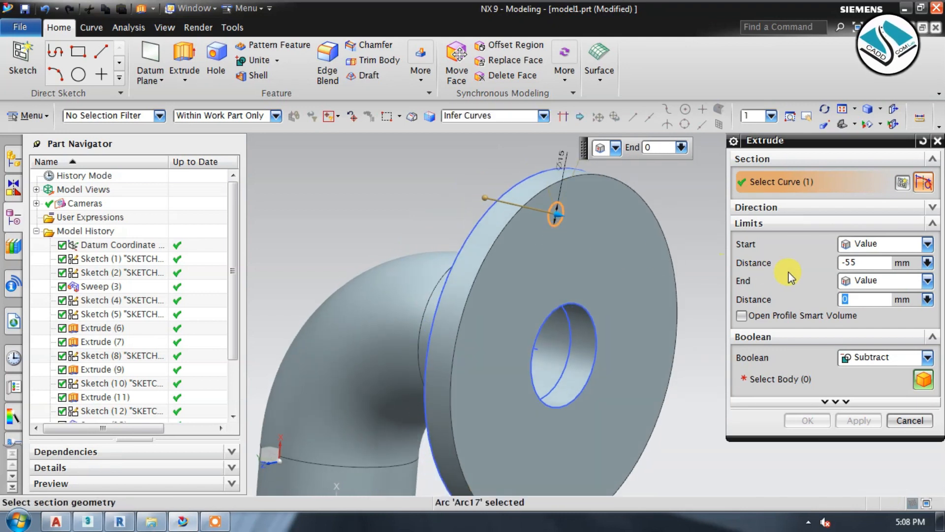
pyautogui.moveTo(555, 213); pyautogui.dragTo(440, 187)
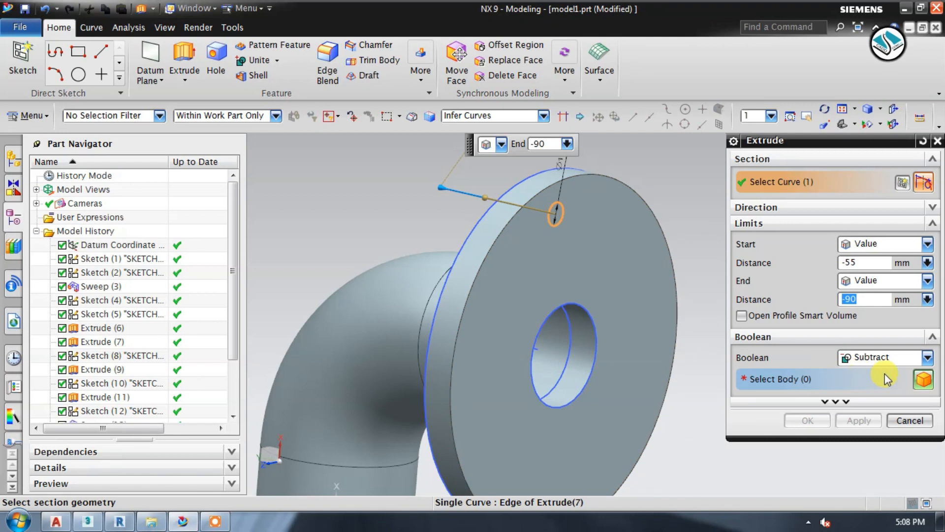
# - Add the flange face's edges to the extrude section and choose the flange as the body to subtract from
pyautogui.click(503, 268)
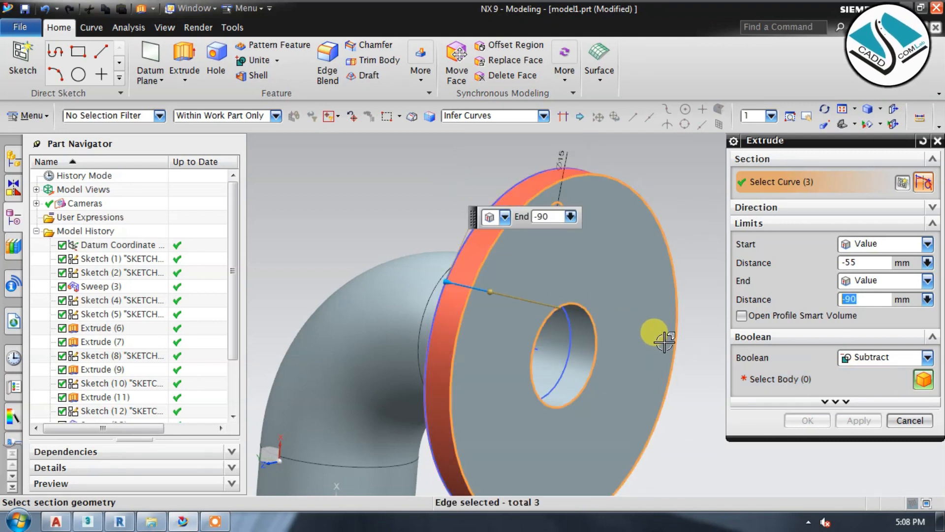
pyautogui.click(921, 381)
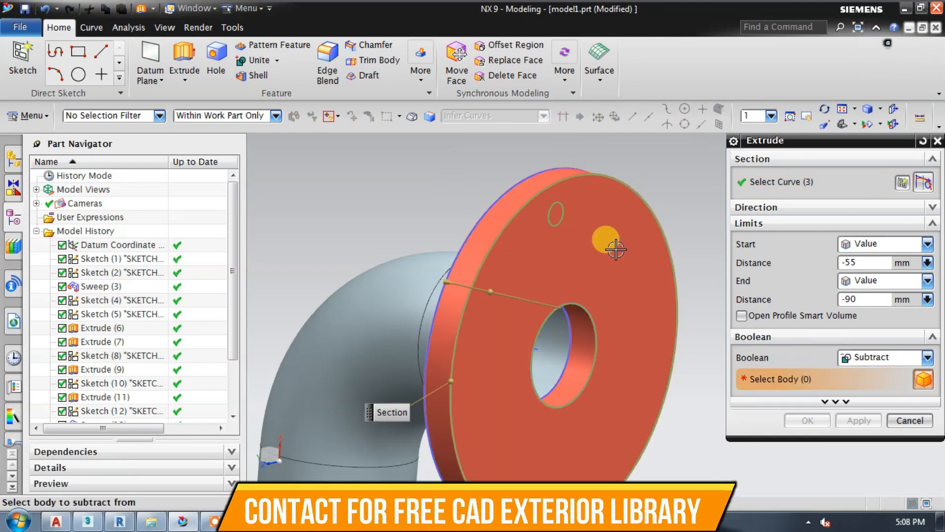
pyautogui.click(615, 248)
pyautogui.moveTo(586, 267); pyautogui.dragTo(528, 193, button='middle')
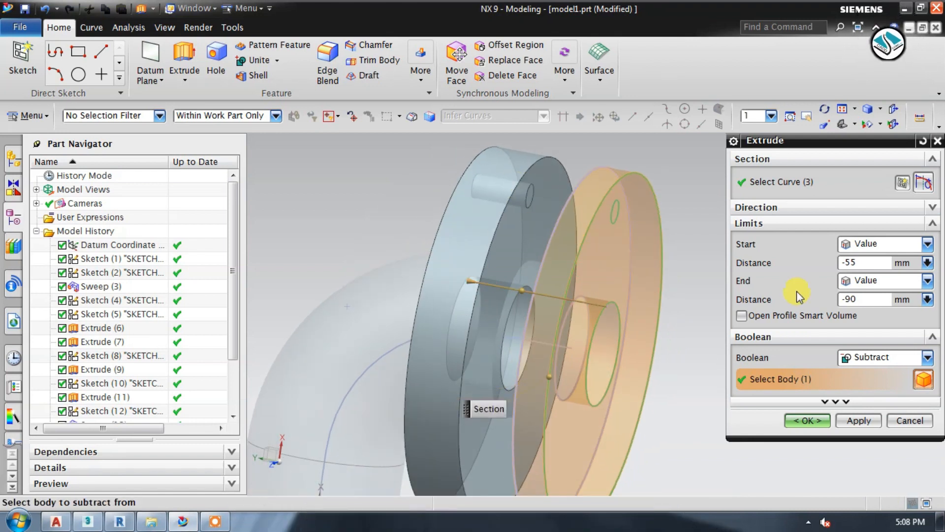
# - Set the extrusion's end distance to 0 mm and its start distance to -20 mm
pyautogui.click(845, 298)
pyautogui.write('0')
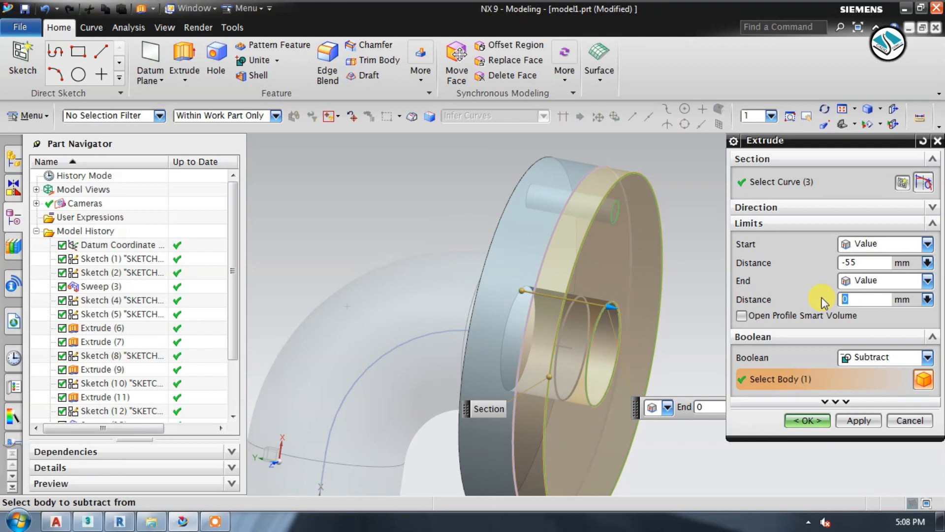
pyautogui.click(841, 262)
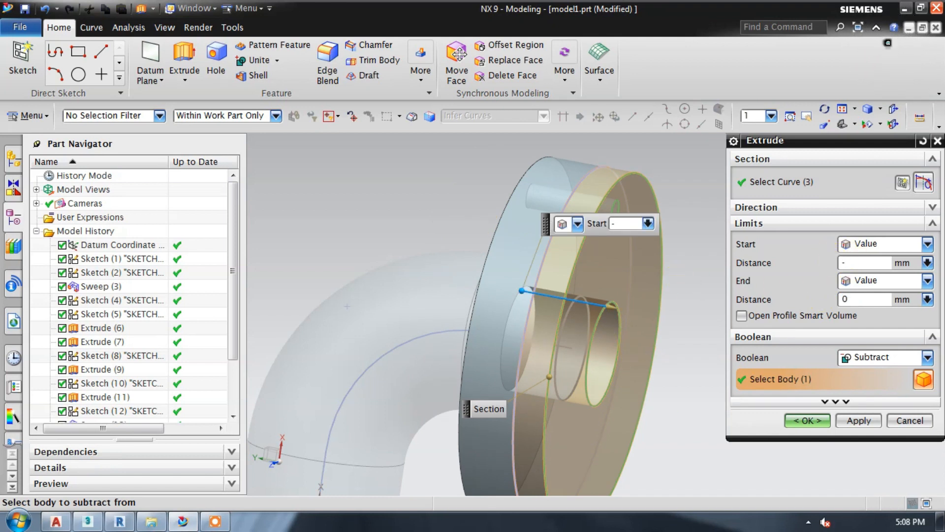
pyautogui.write('-20')
pyautogui.click(832, 262)
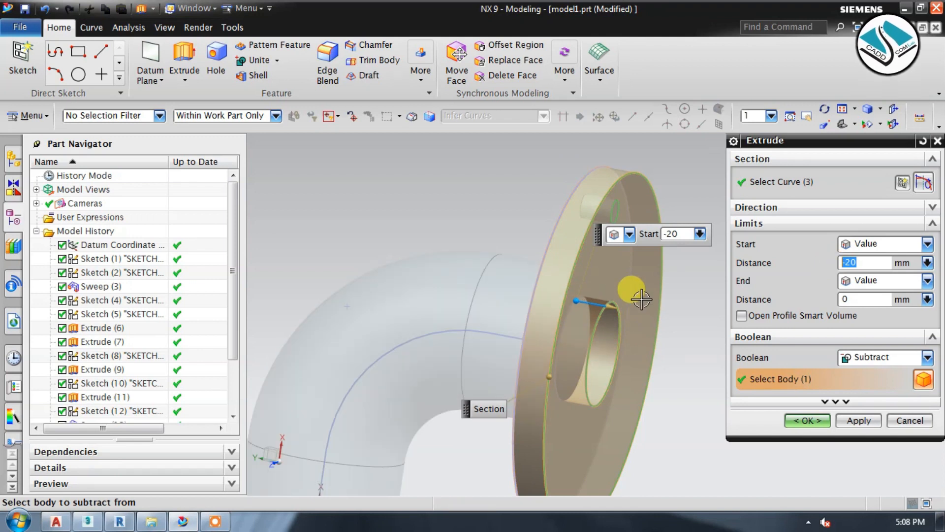
# - Try an end distance of -45 mm for the extrusion and return it to 0 mm
pyautogui.moveTo(598, 303); pyautogui.dragTo(539, 293)
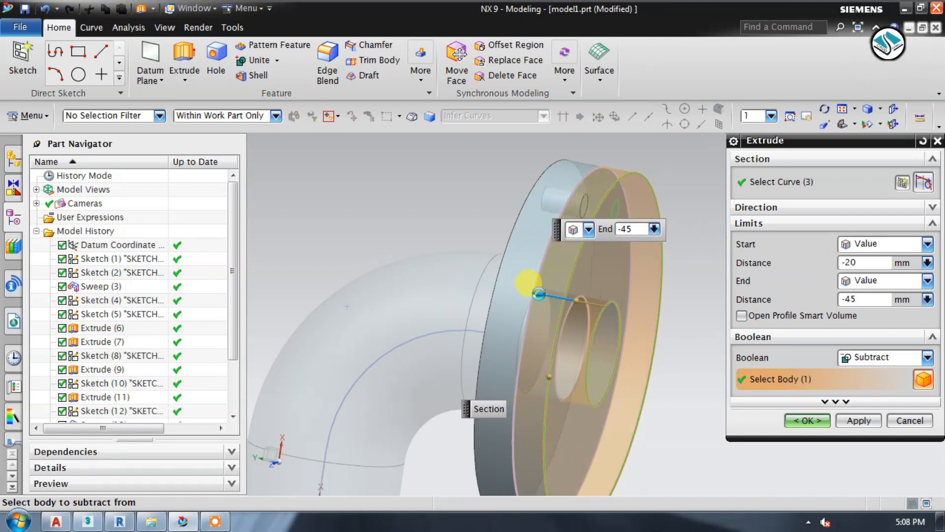
pyautogui.scroll(3, 630, 305)
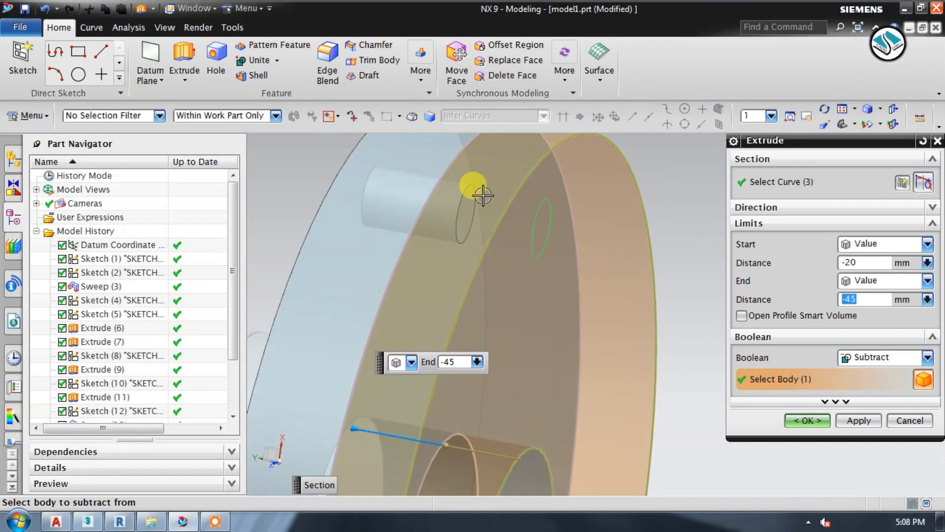
pyautogui.scroll(-3, 516, 201)
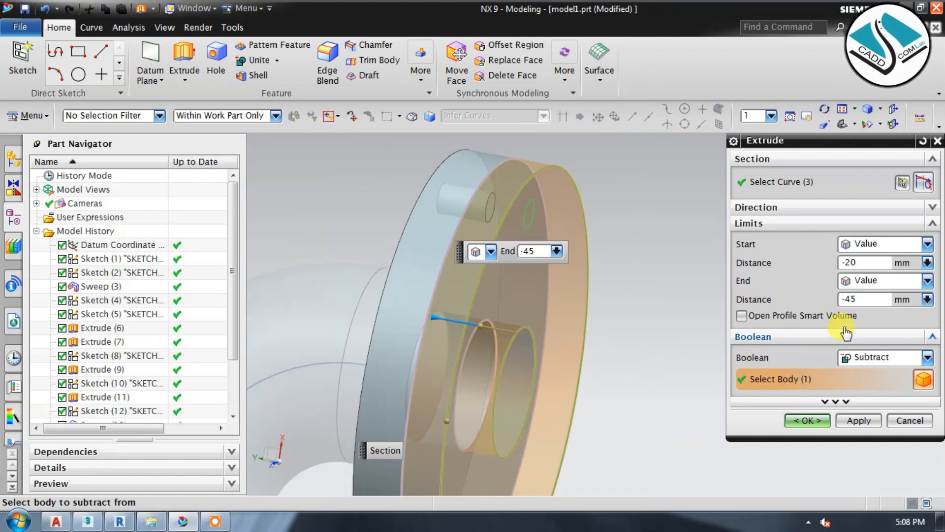
pyautogui.press('Return')
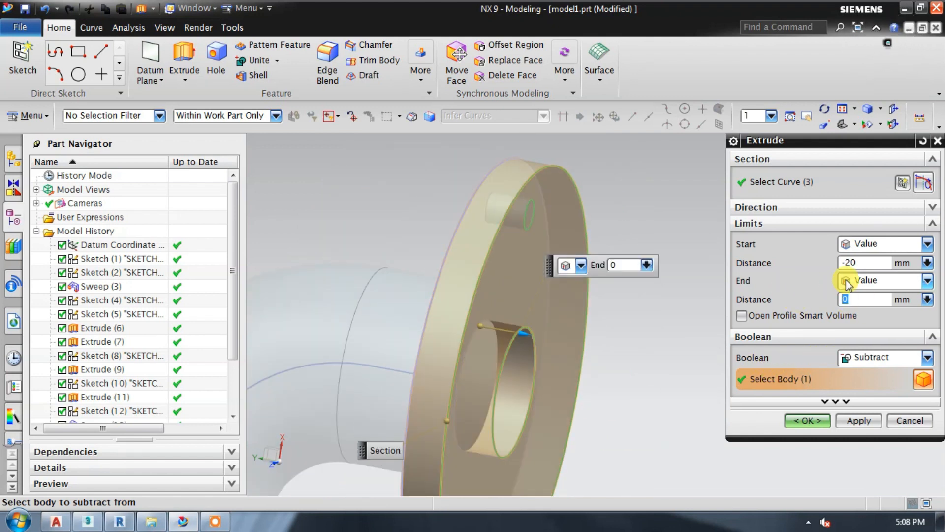
# - Set the extrusion's start distance to -50 mm and try to complete the subtraction from the flange
pyautogui.click(834, 261)
pyautogui.write('-50')
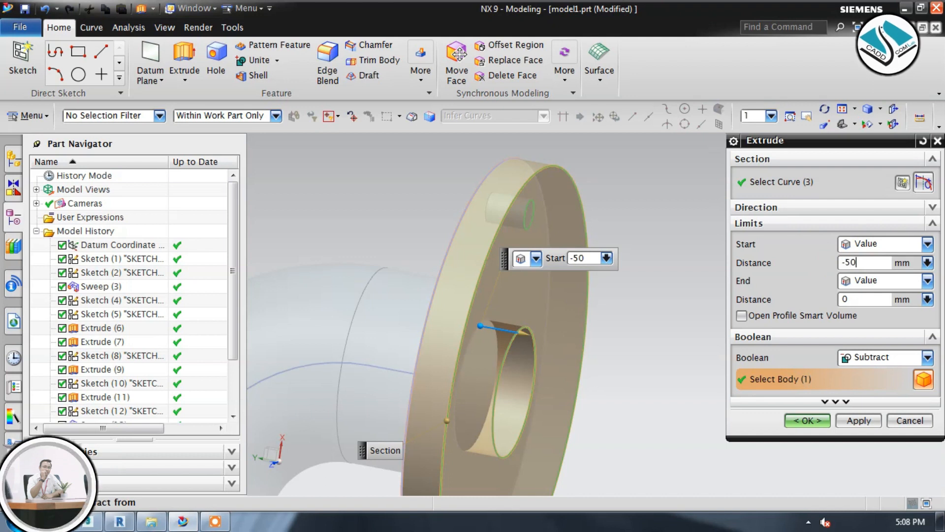
pyautogui.press('Return')
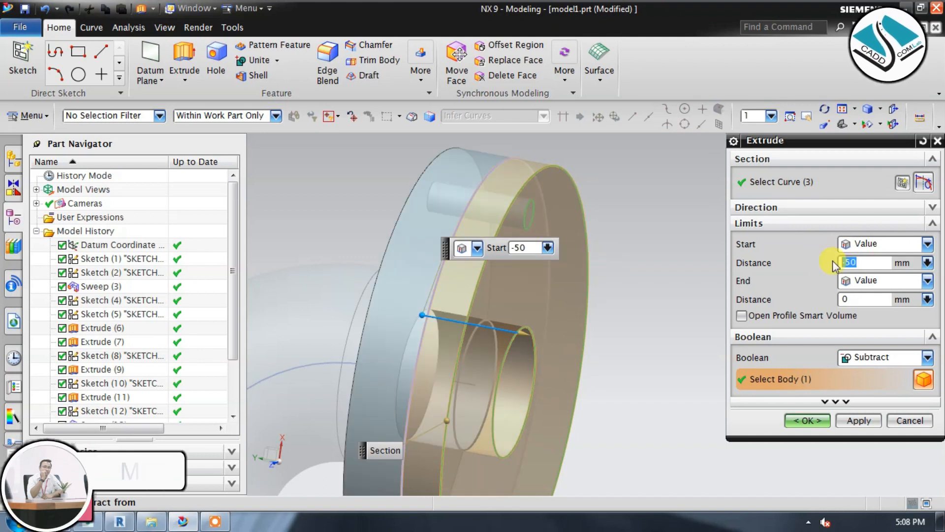
pyautogui.click(805, 425)
pyautogui.click(479, 279)
# - Inspect the hole preview through the flange and enter an extrusion end distance of 0 mm
pyautogui.scroll(3, 522, 210)
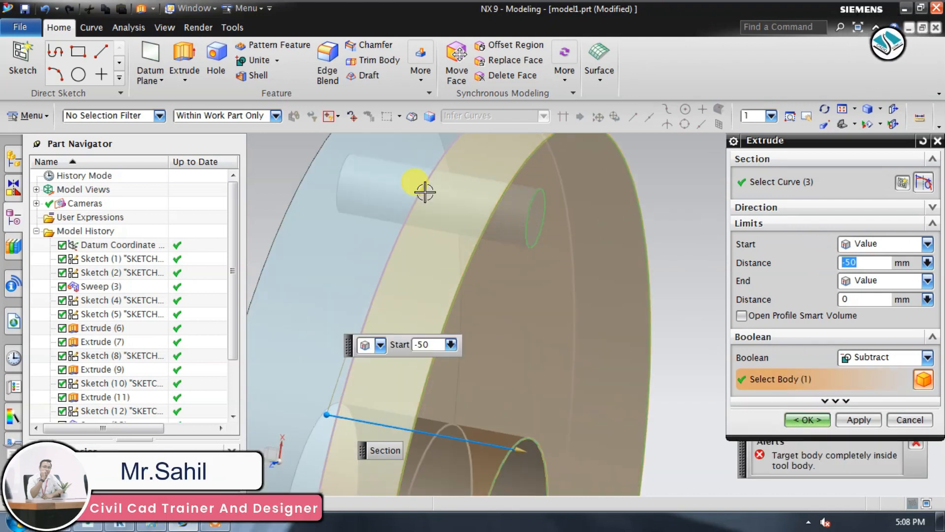
pyautogui.scroll(-4, 527, 223)
pyautogui.moveTo(574, 287); pyautogui.dragTo(552, 311, button='middle')
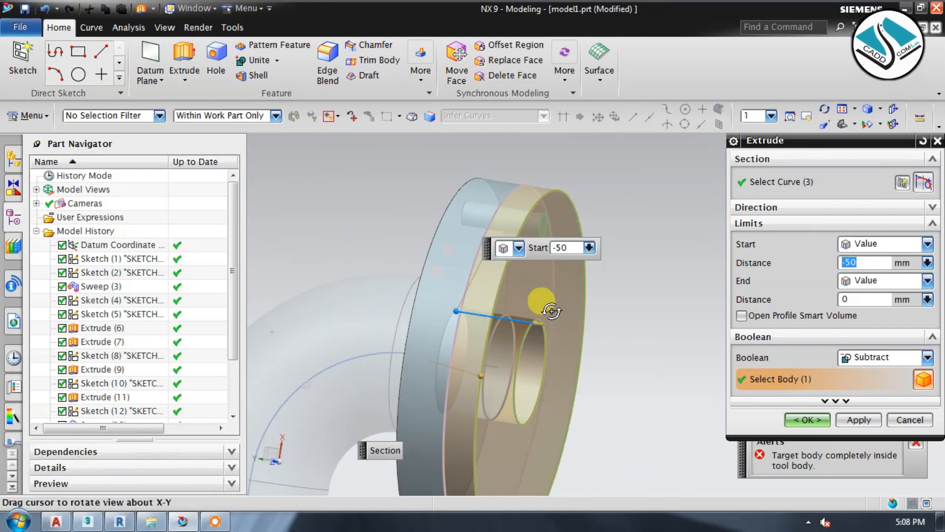
pyautogui.moveTo(542, 321)
pyautogui.mouseDown()
pyautogui.moveTo(597, 340)
pyautogui.moveTo(555, 325)
pyautogui.moveTo(566, 319)
pyautogui.moveTo(537, 327)
pyautogui.moveTo(541, 313)
pyautogui.mouseUp()
pyautogui.write('0')
pyautogui.press('Return')
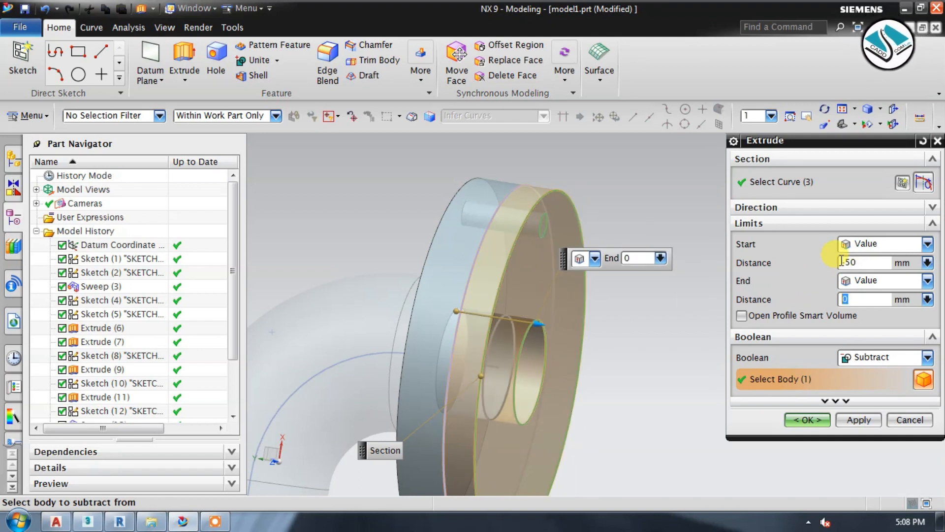
# - Try to apply the subtraction from -50 mm to 0 mm on the upper flange and abandon the extrusion
pyautogui.click(879, 419)
pyautogui.click(476, 278)
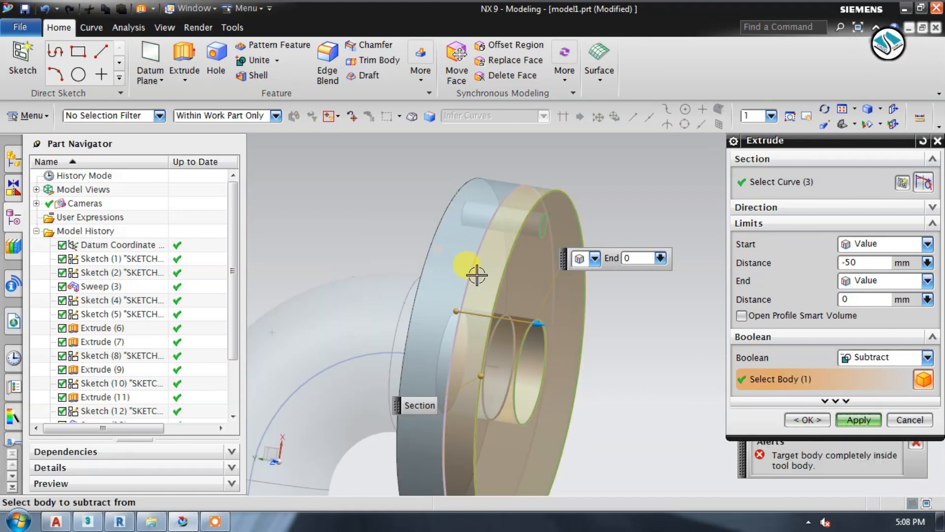
pyautogui.moveTo(597, 222); pyautogui.dragTo(577, 219, button='middle')
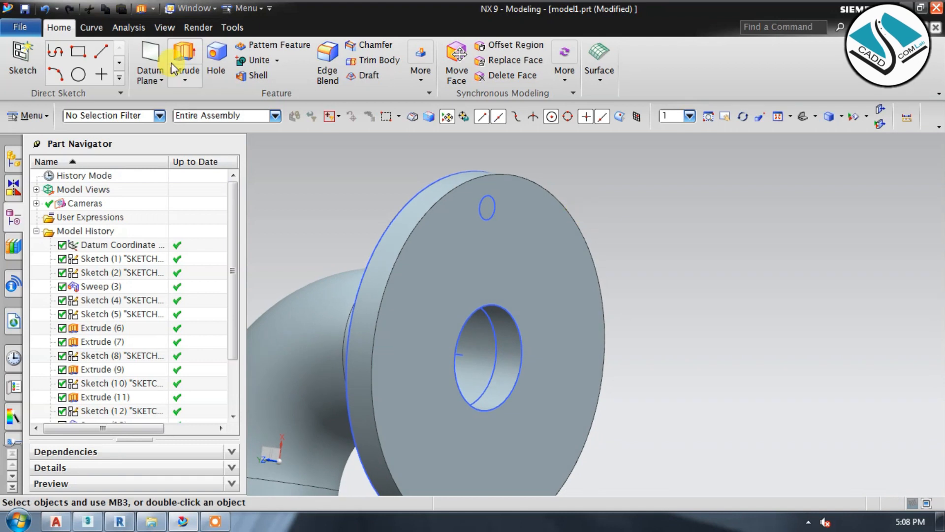
# - Extrude the small circle on the upper flange from -55 mm to 0 mm and subtract it from the flange body
pyautogui.click(498, 210)
pyautogui.moveTo(446, 225)
pyautogui.mouseDown(button='middle')
pyautogui.moveTo(468, 237)
pyautogui.moveTo(475, 194)
pyautogui.mouseUp(button='middle')
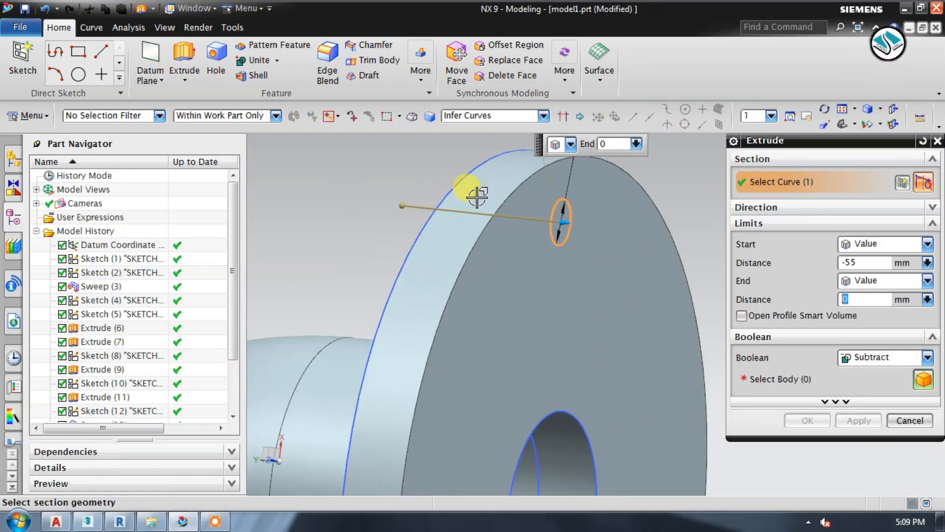
pyautogui.click(856, 358)
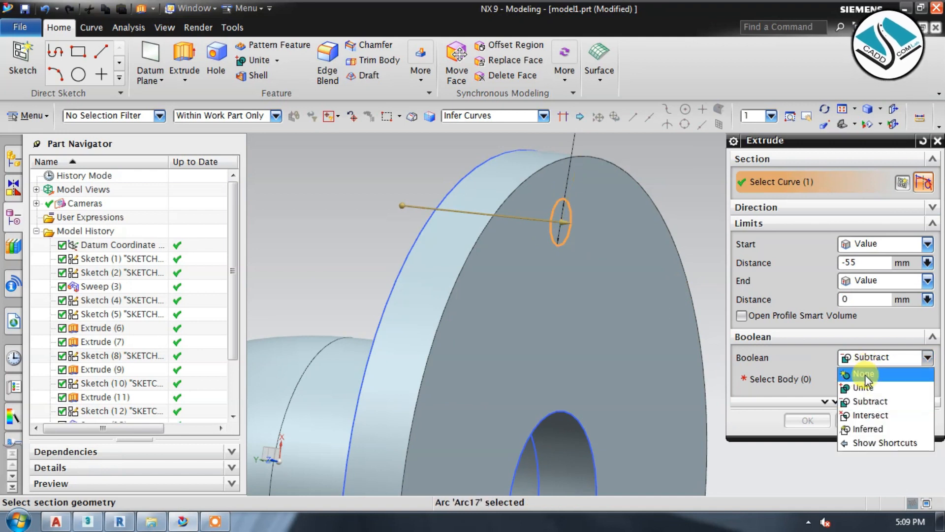
pyautogui.click(859, 375)
pyautogui.moveTo(611, 275); pyautogui.dragTo(632, 275, button='middle')
pyautogui.click(864, 362)
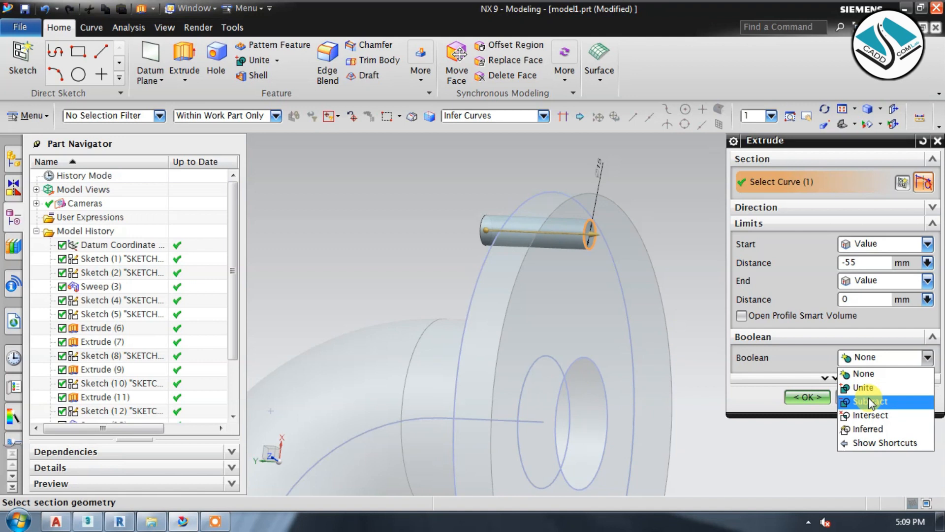
pyautogui.click(837, 385)
pyautogui.click(594, 289)
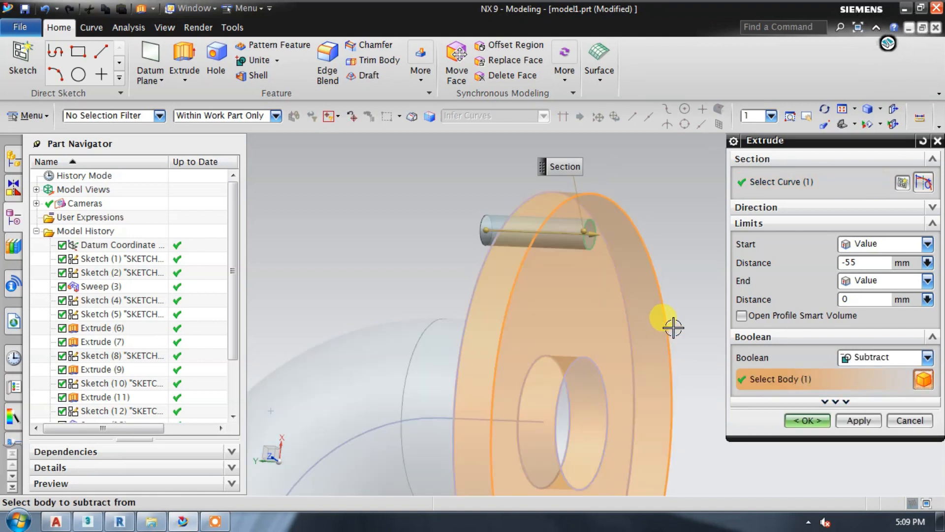
pyautogui.click(799, 419)
# - Select the new bolt hole for a circular Pattern Feature and place its reference point at the center of the flange bore
pyautogui.moveTo(658, 270); pyautogui.dragTo(591, 240, button='middle')
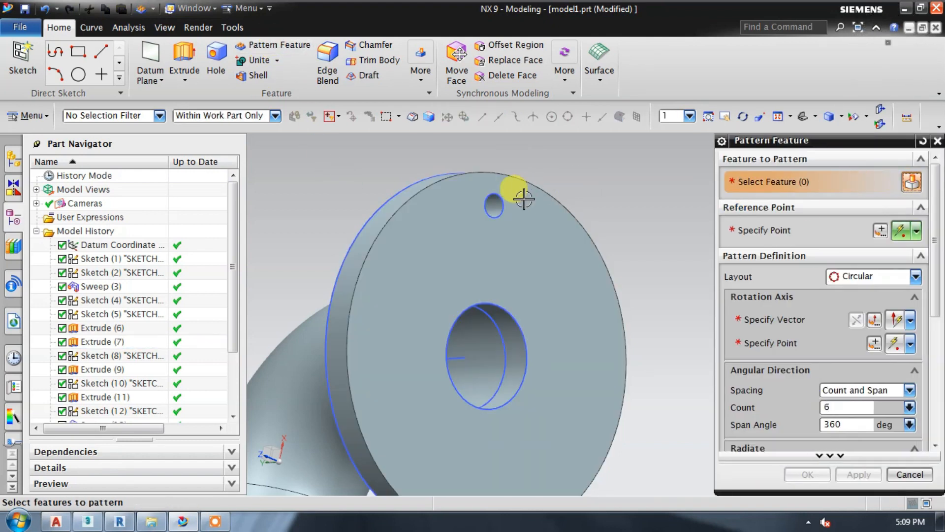
pyautogui.scroll(5, 492, 204)
pyautogui.click(489, 186)
pyautogui.scroll(-5, 468, 194)
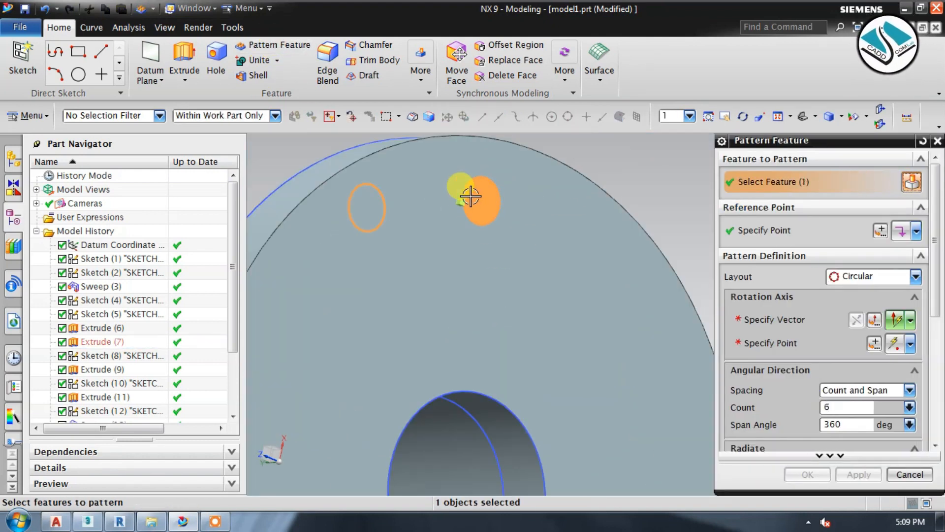
pyautogui.scroll(1, 494, 343)
pyautogui.click(901, 232)
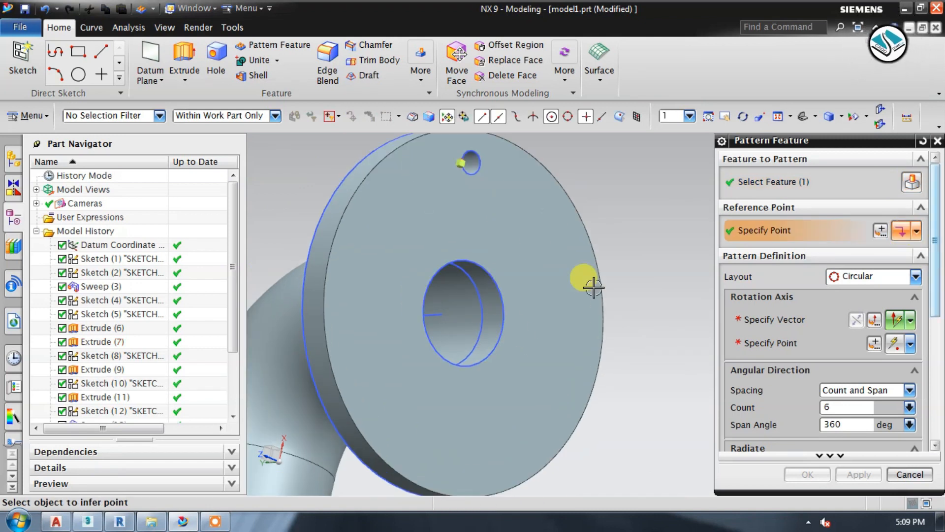
pyautogui.click(464, 312)
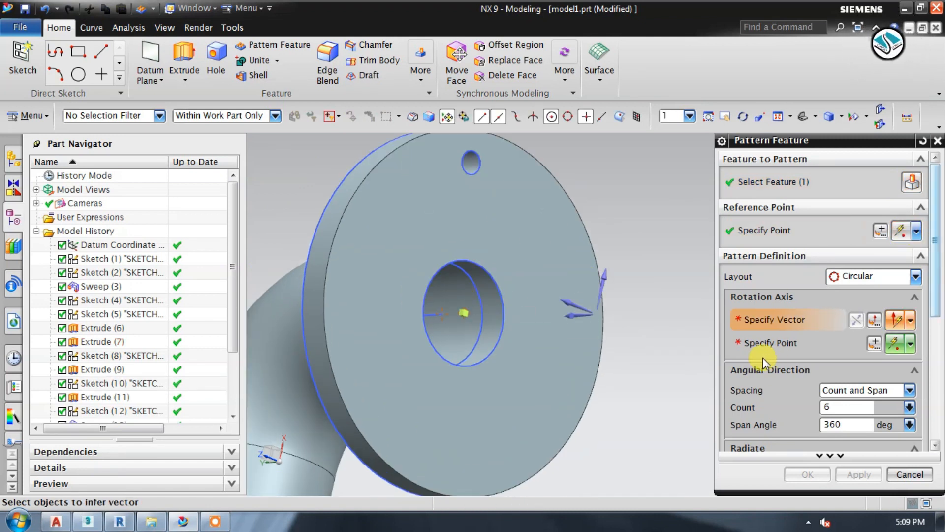
# - Use the bore's cylindrical axis as the rotation axis and create the bolt hole pattern with a count of 6 over 360 degrees
pyautogui.click(495, 309)
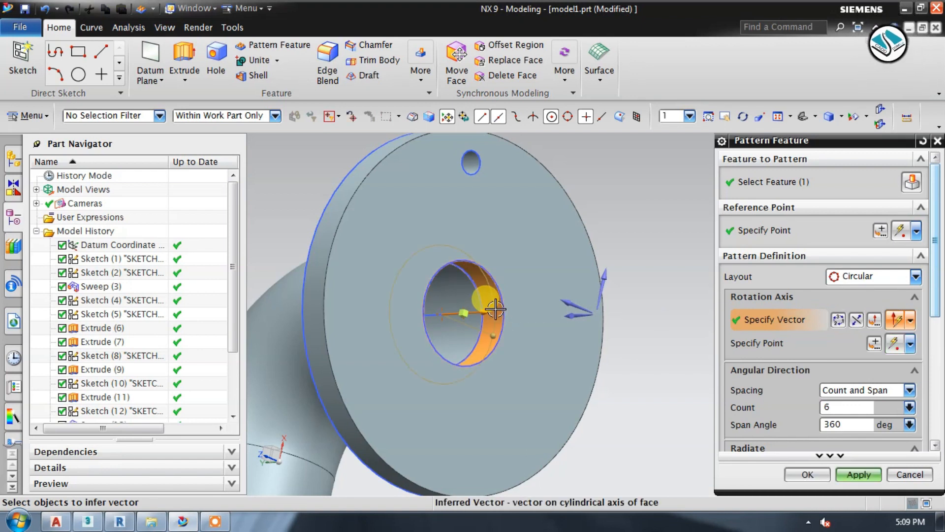
pyautogui.click(810, 475)
pyautogui.scroll(-3, 591, 295)
pyautogui.moveTo(542, 308); pyautogui.dragTo(583, 295, button='middle')
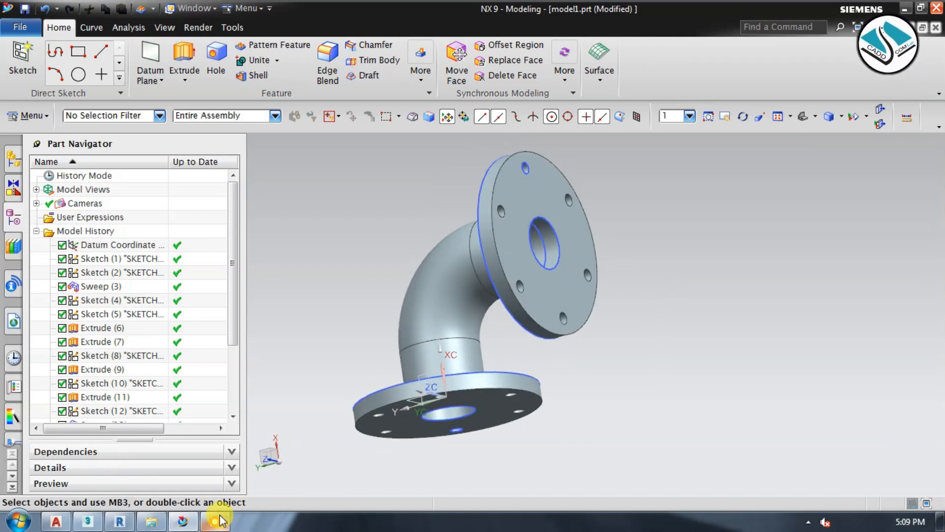